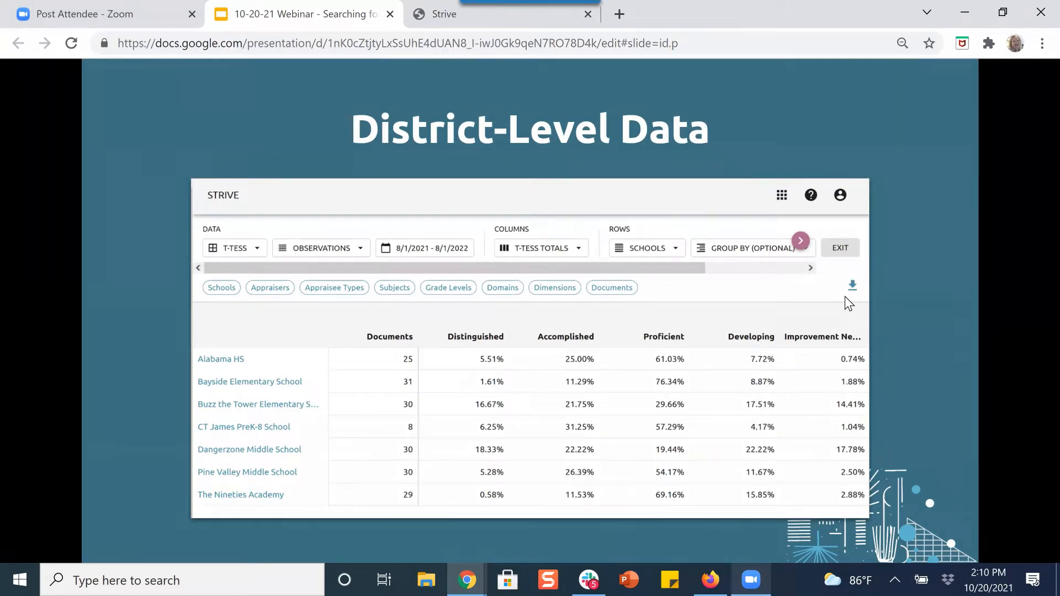
Step: Advance the presentation to the All Appraisers slide and switch to the Strive Appraisal Analysis page
key(Right)
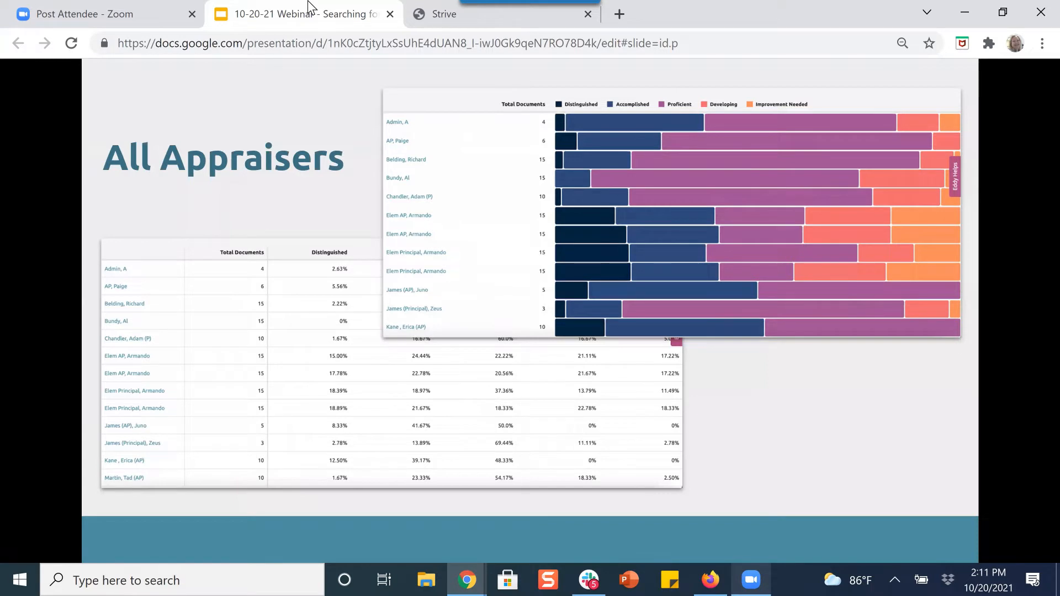
key(ctrl+Tab)
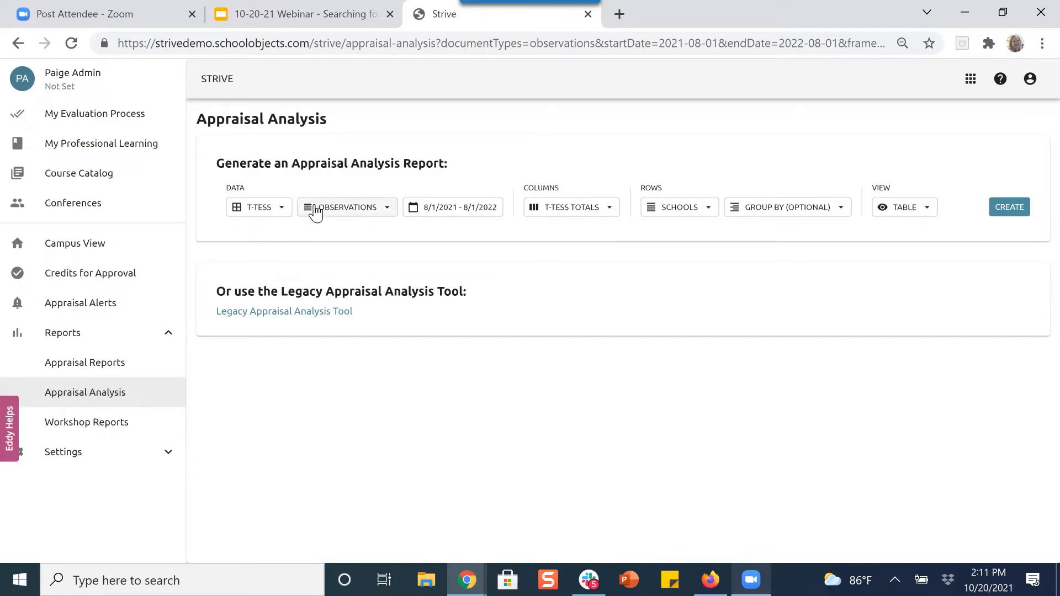
Step: Review the document type, appraisal framework and row options available for the appraisal analysis report
click(384, 209)
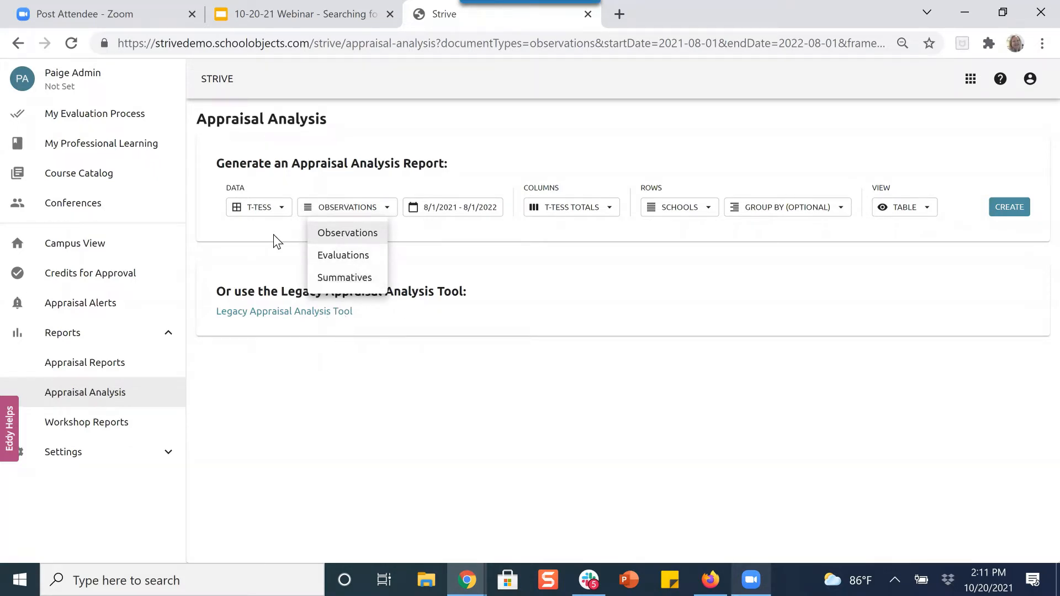
click(276, 209)
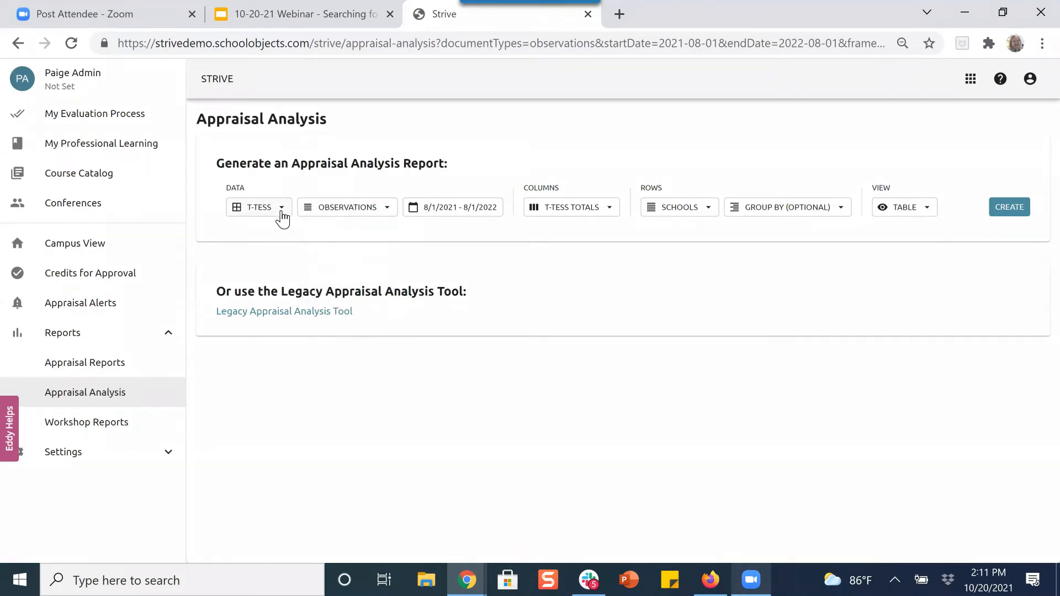
click(284, 213)
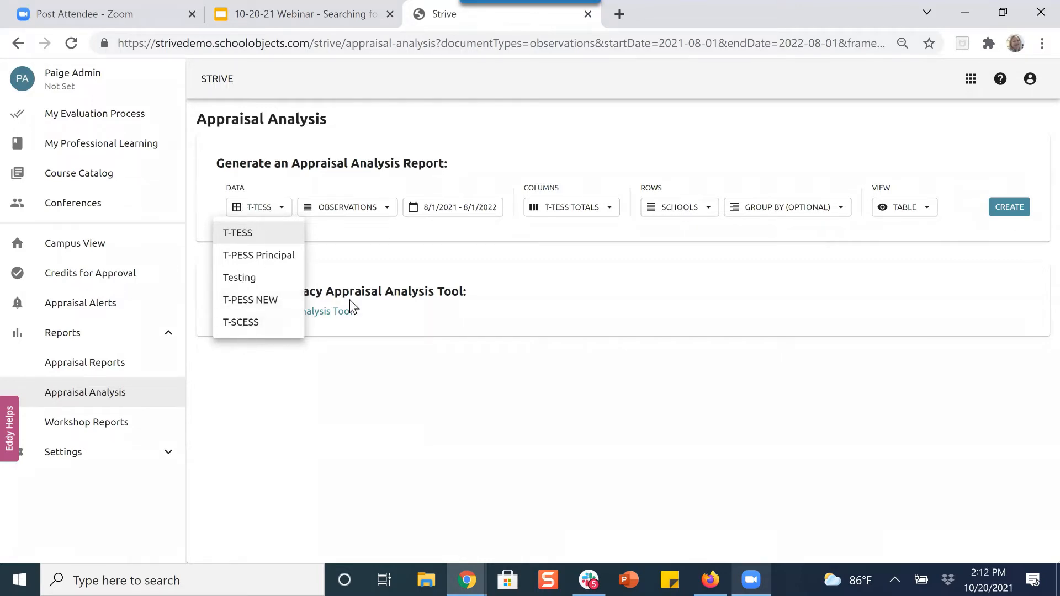
click(366, 233)
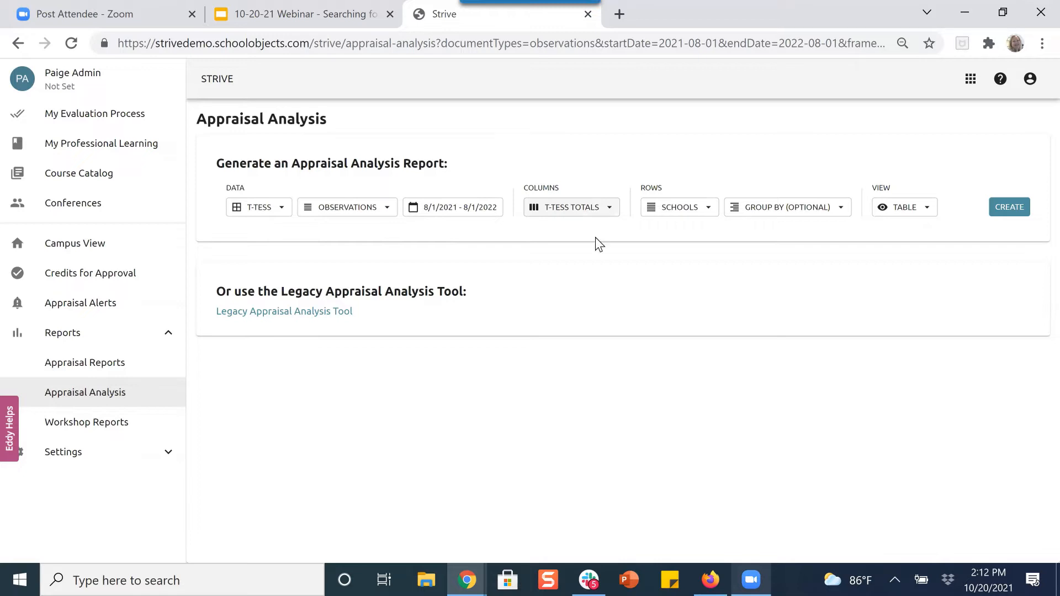
click(703, 209)
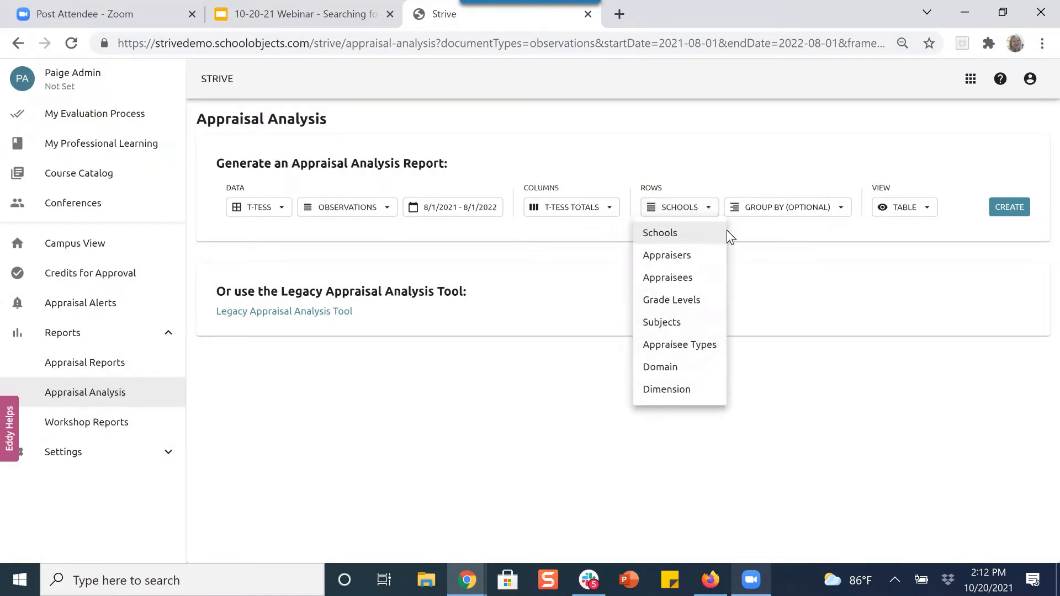
click(709, 152)
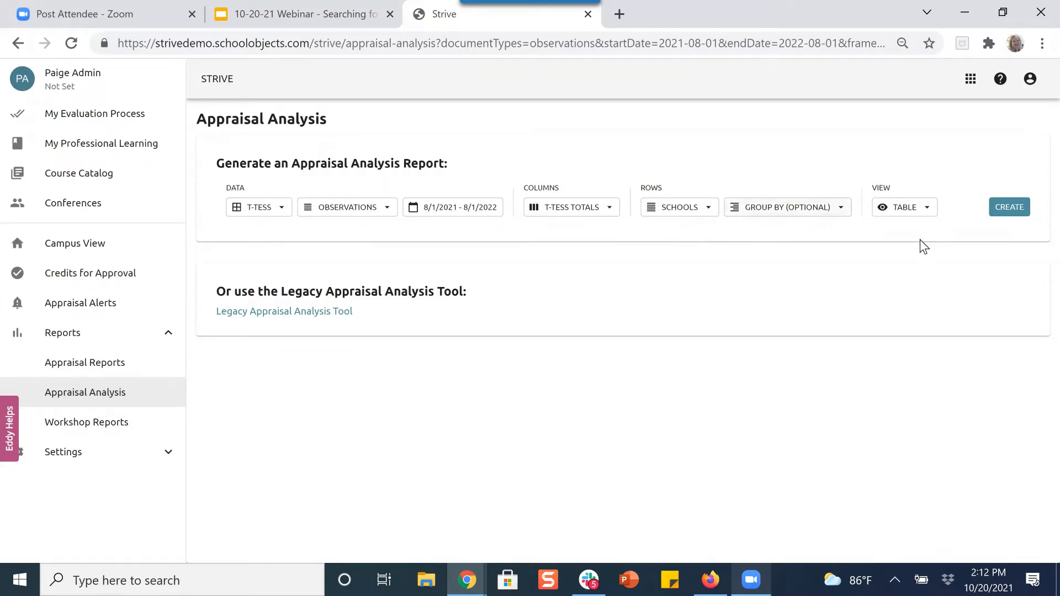
Step: Create the T-TESS observations report by schools and highlight the rating percentages of Dangerzone Middle School and Bayside Elementary School
click(1014, 214)
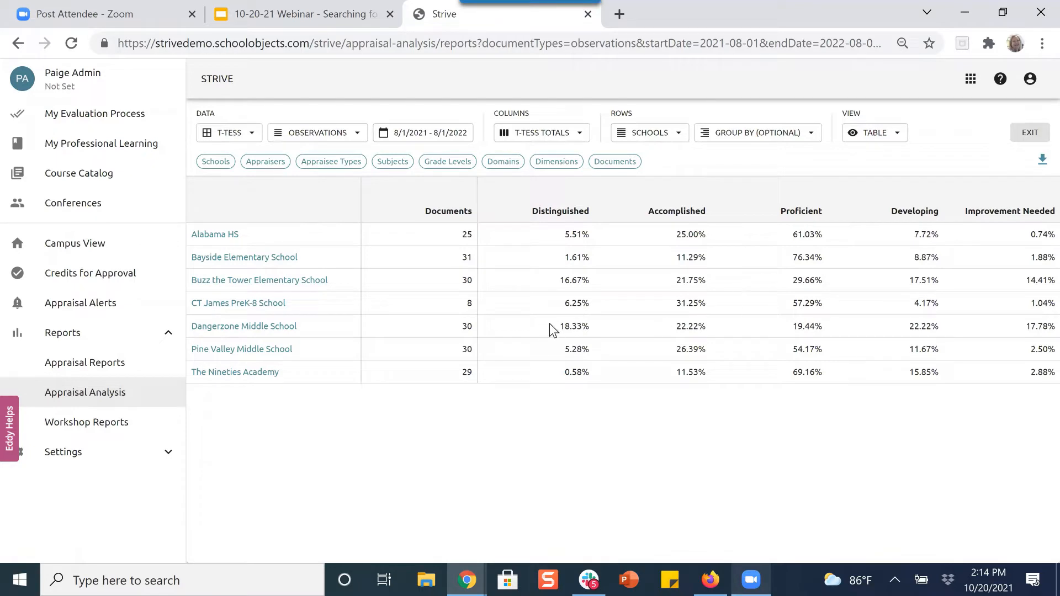
drag(562, 326, 1036, 330)
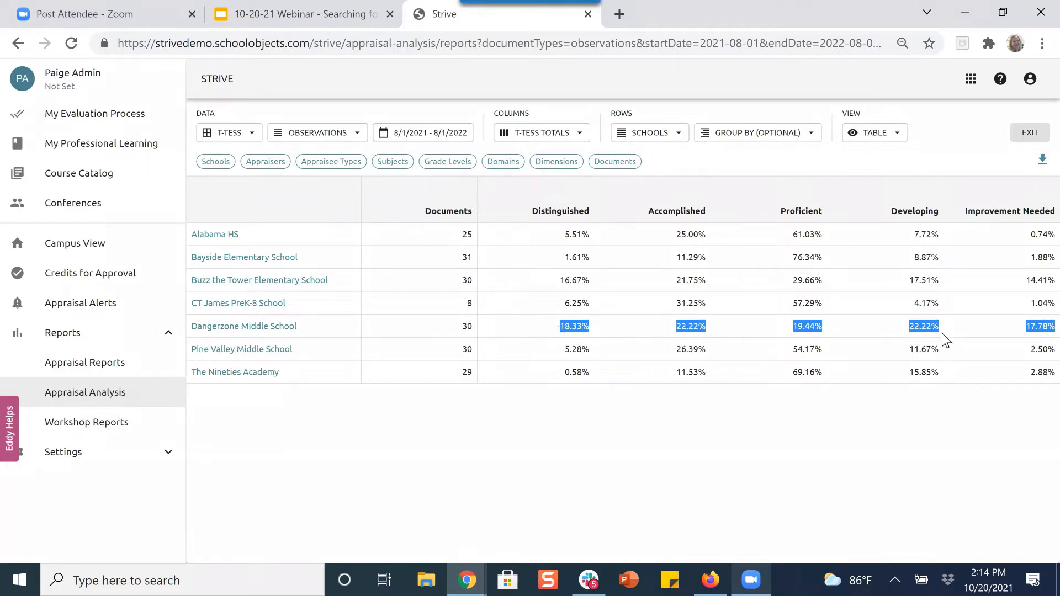
double_click(577, 258)
drag(701, 258, 1035, 259)
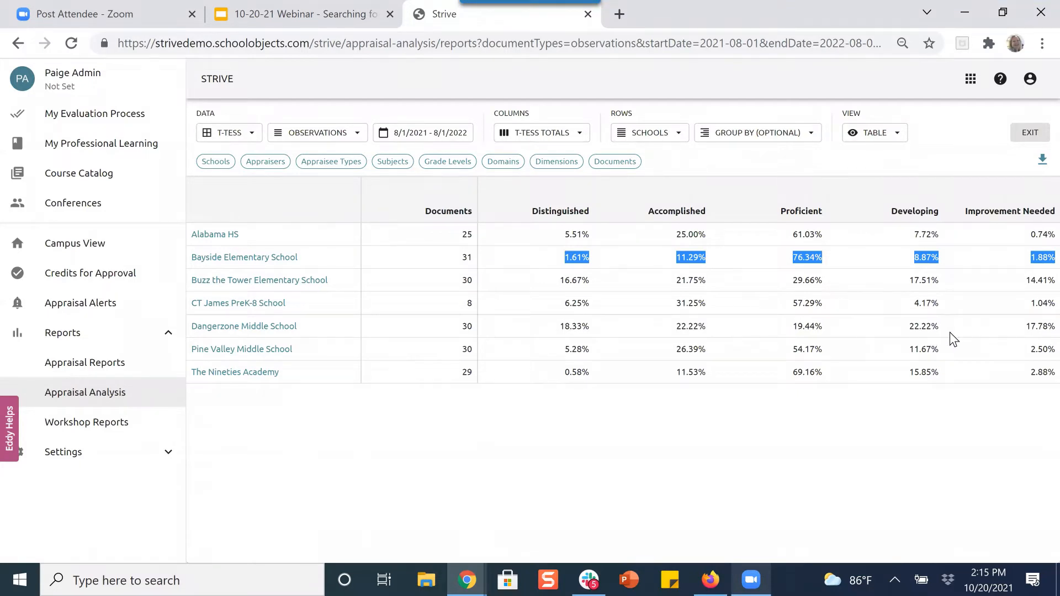
Step: Set the report rows to Appraisers and group them by Schools
click(668, 137)
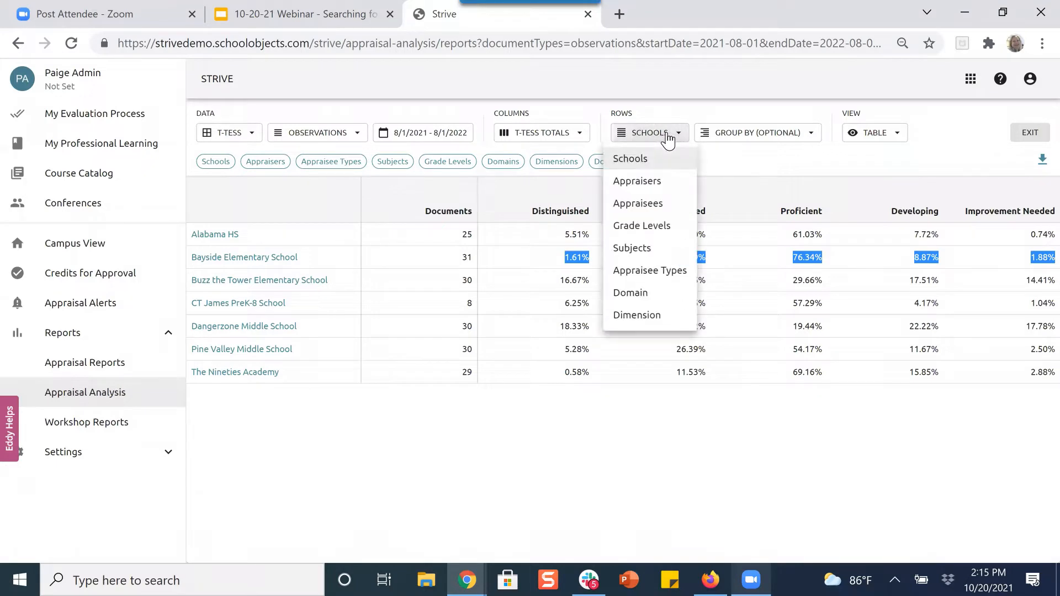
click(662, 187)
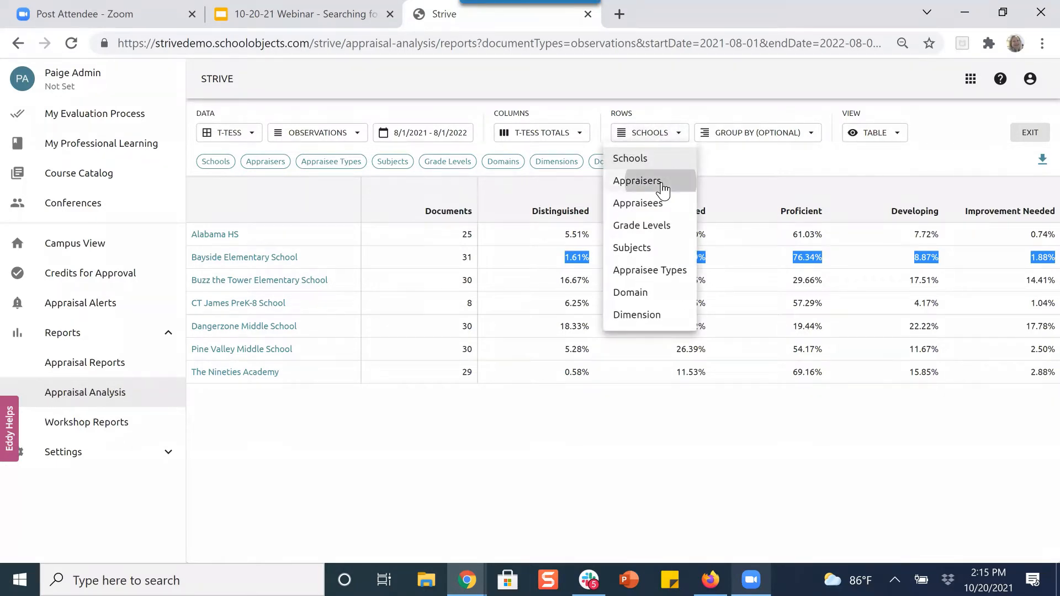
click(749, 145)
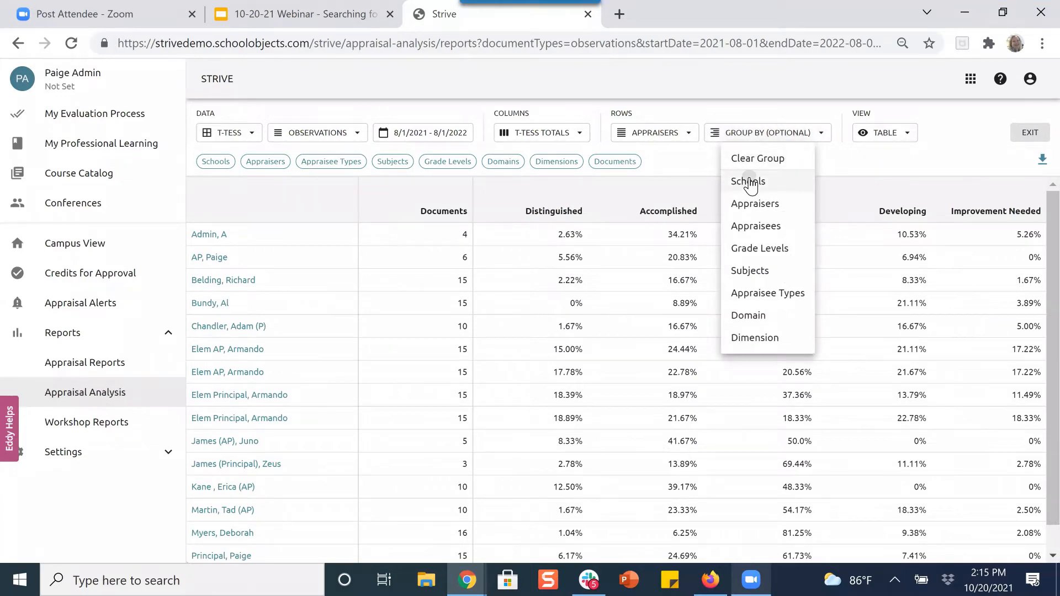
click(750, 182)
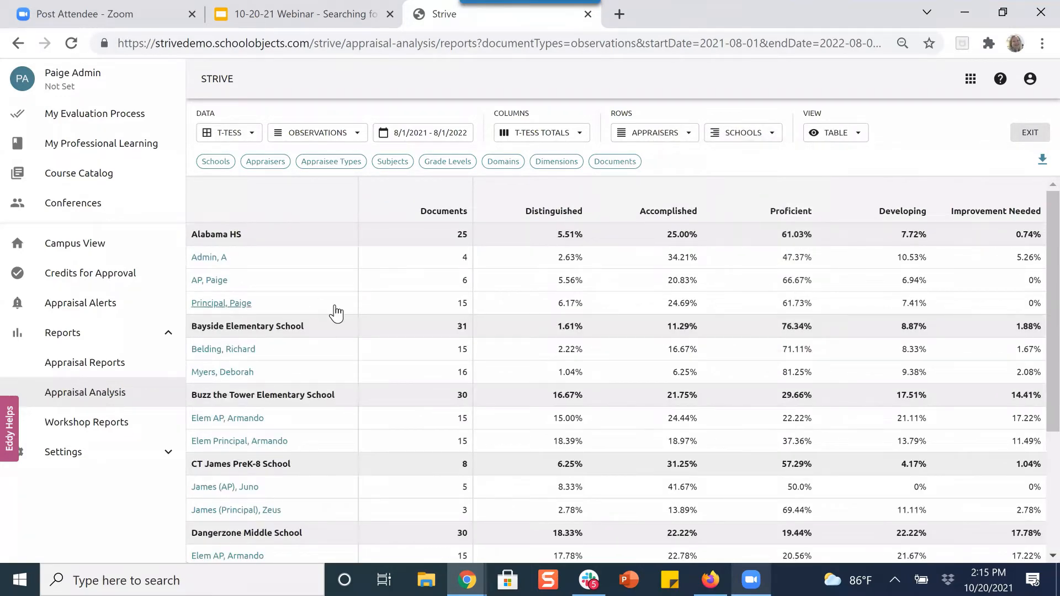
Step: Highlight the rating percentages of Dangerzone Middle School's two appraisers for comparison, then clear the highlight
scroll(348, 327, down, 3)
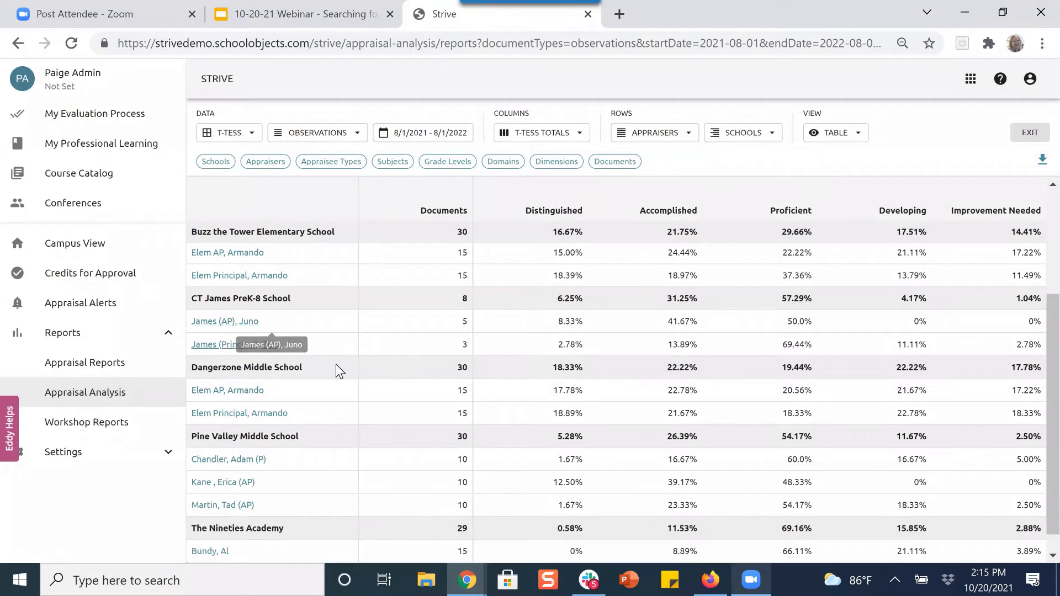
scroll(303, 375, down, 1)
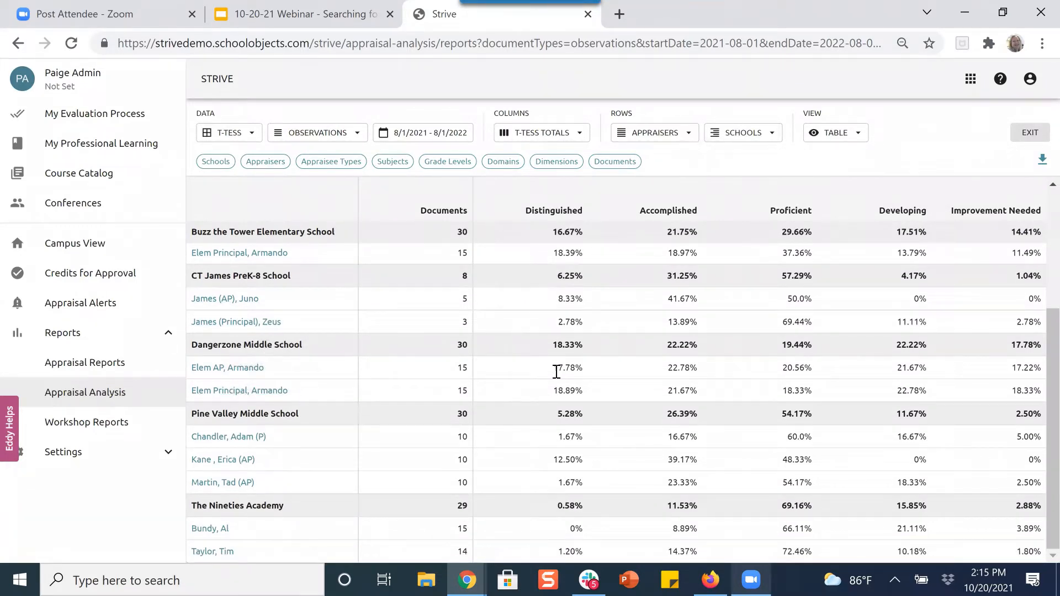
drag(557, 371, 1040, 386)
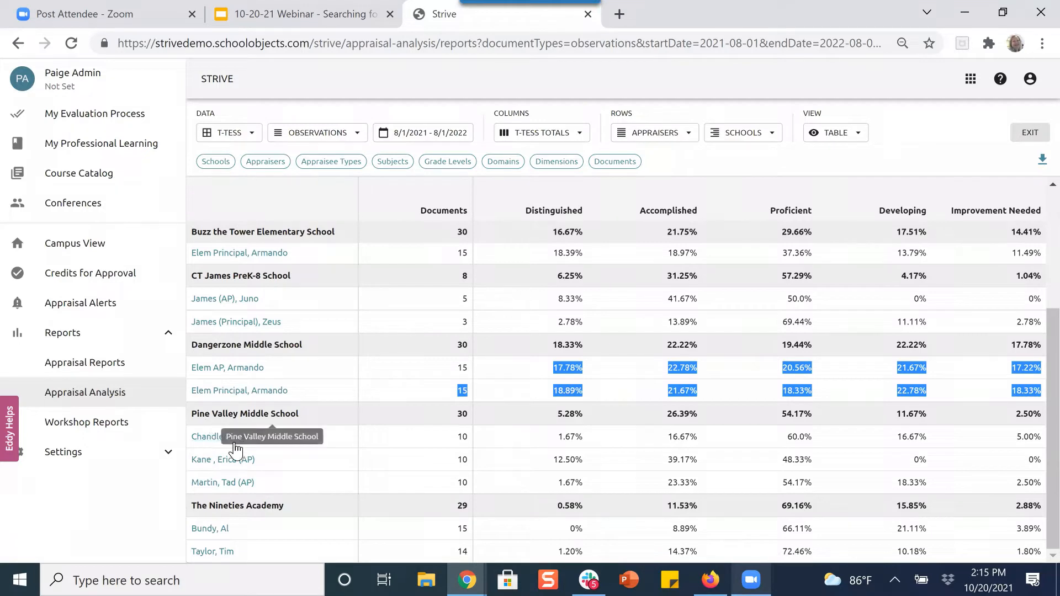
click(519, 451)
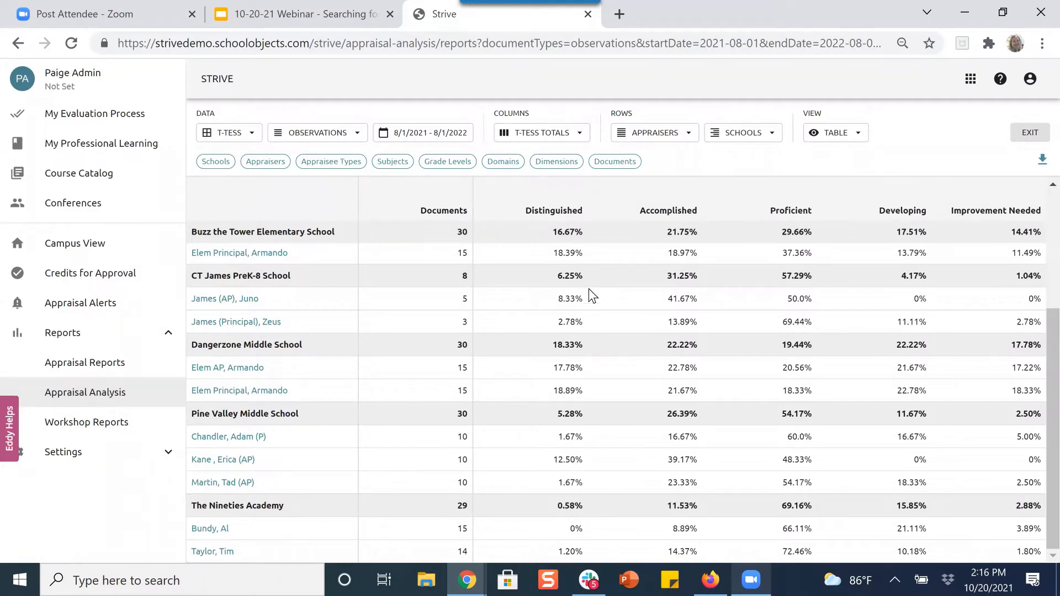
Step: Break the report columns down by Domains and look across the domain ratings
click(580, 135)
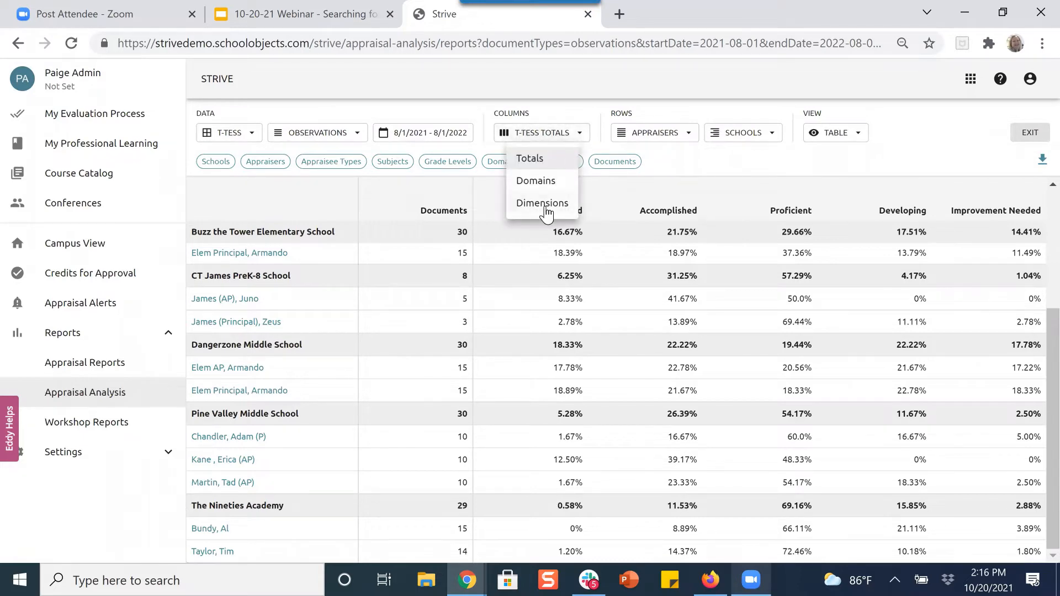
click(535, 182)
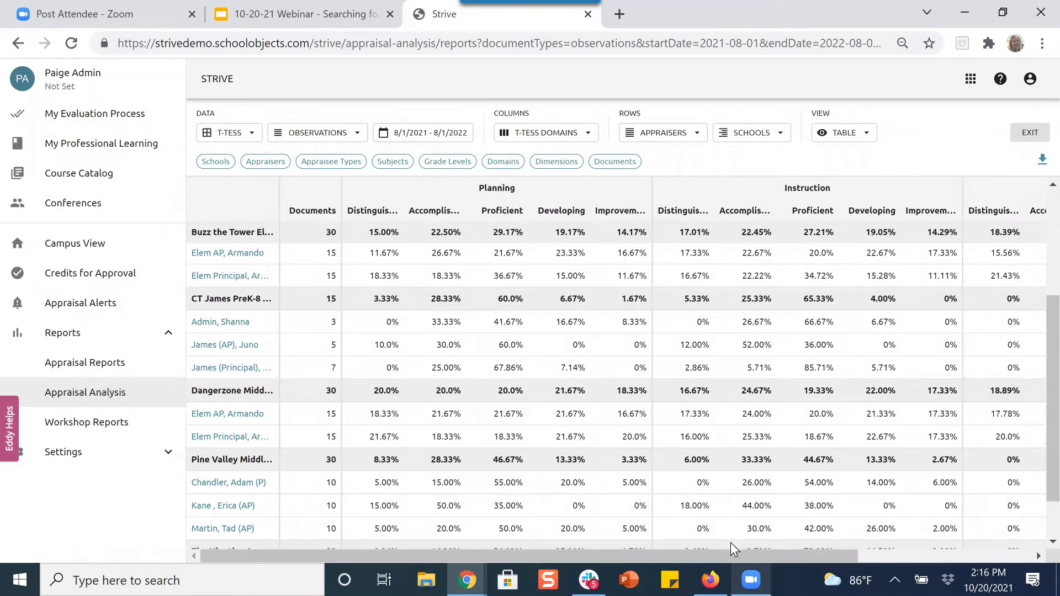
drag(731, 556, 911, 538)
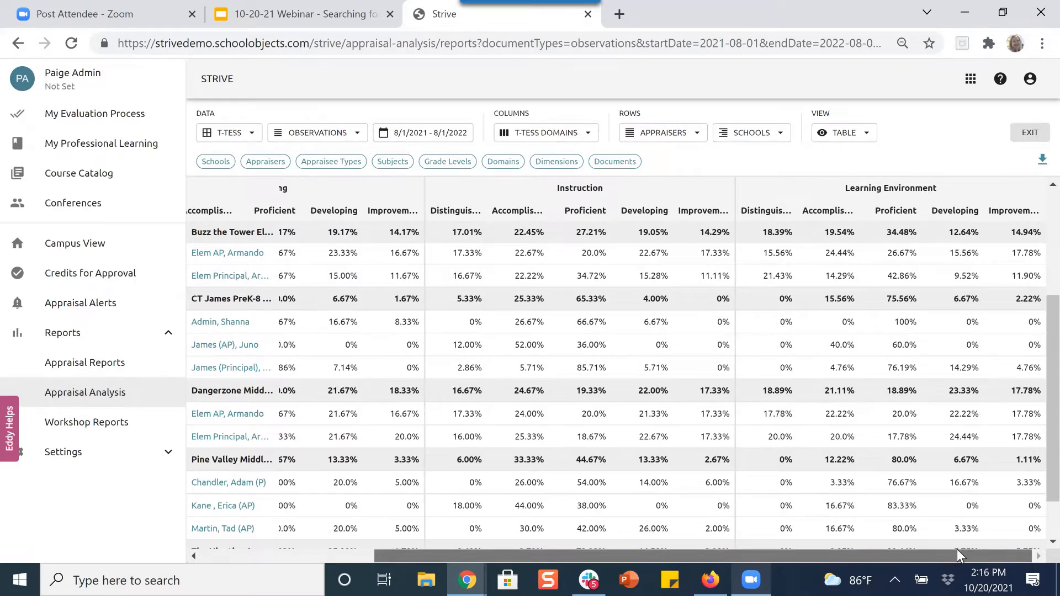
drag(957, 548, 758, 562)
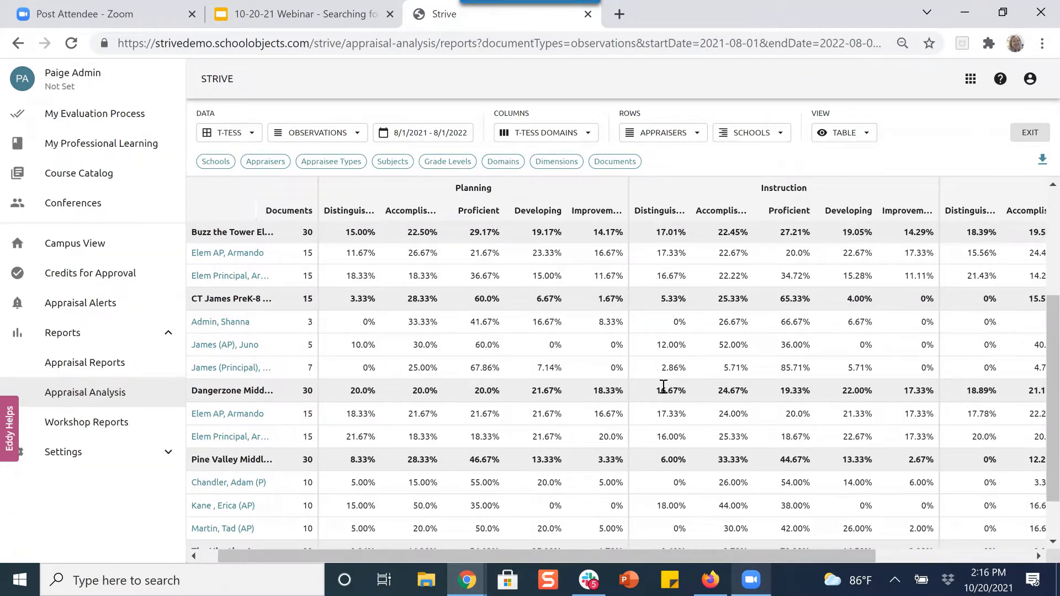
Step: Break the report columns down by Dimensions and look across to the 2.1 and 2.2 ratings
click(589, 137)
click(532, 205)
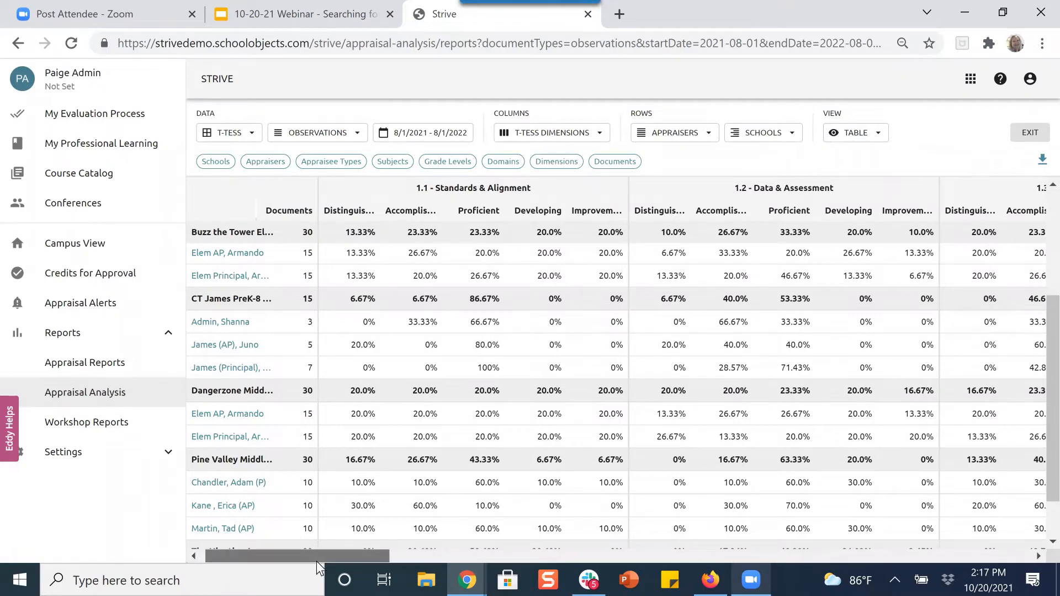
drag(316, 559, 539, 559)
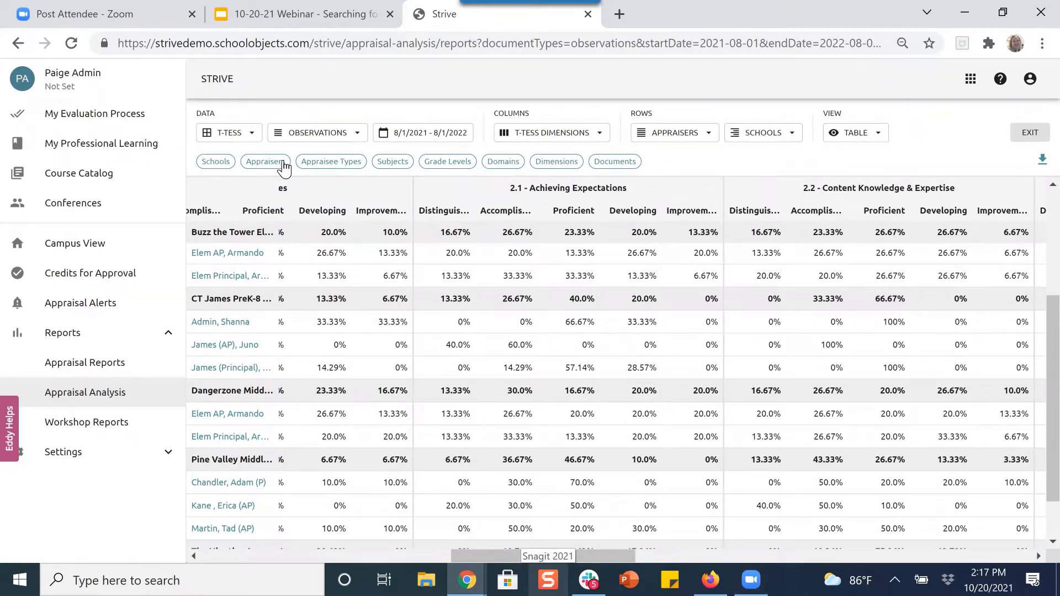
Step: Filter the report to dimensions 2.1 through 2.5 and 3.1 through 3.3
click(562, 166)
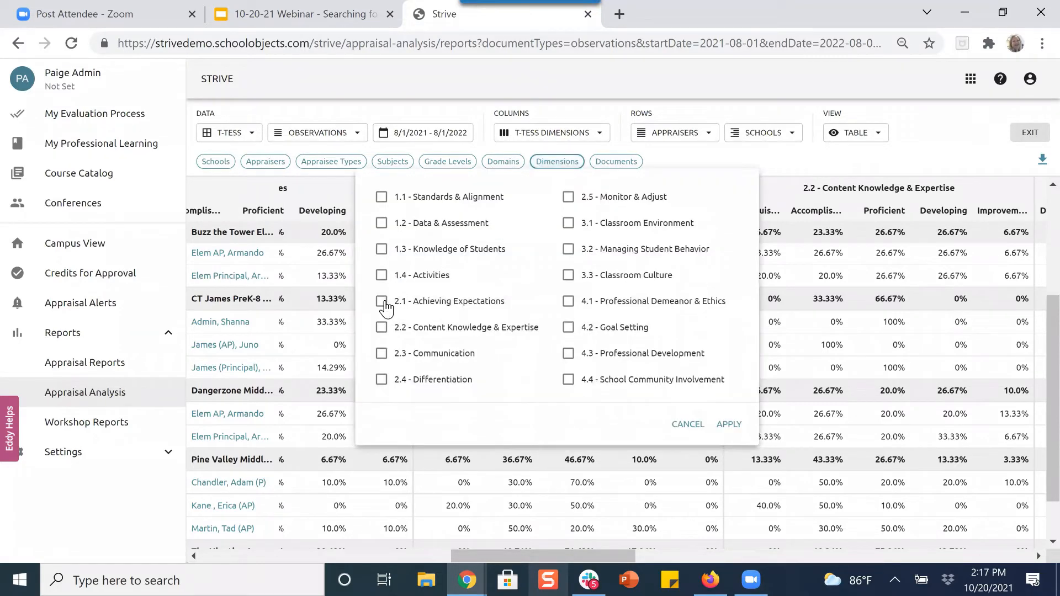
click(381, 322)
click(381, 349)
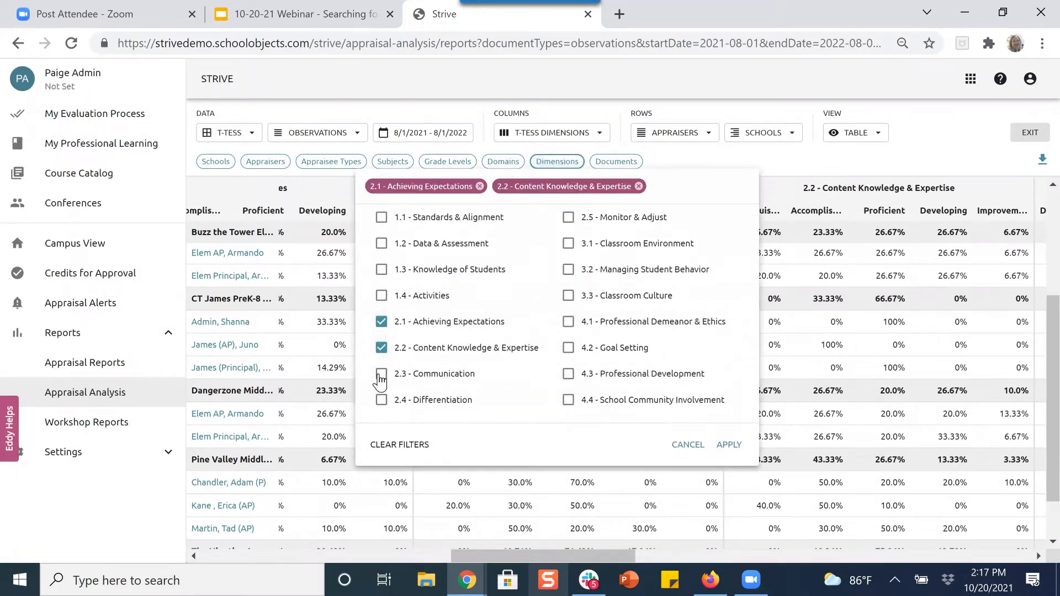
click(381, 374)
click(381, 420)
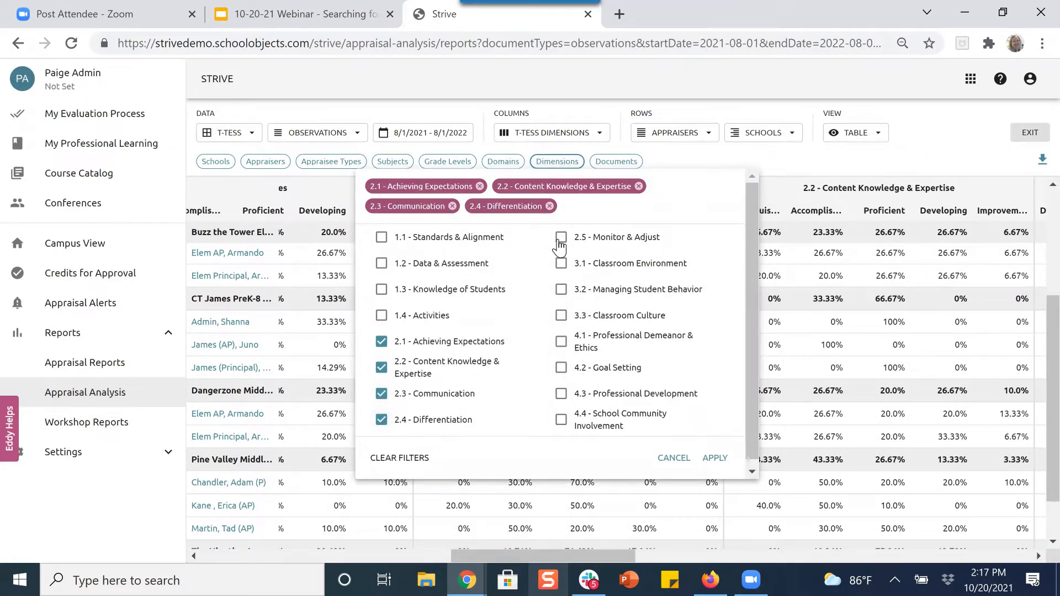
click(561, 237)
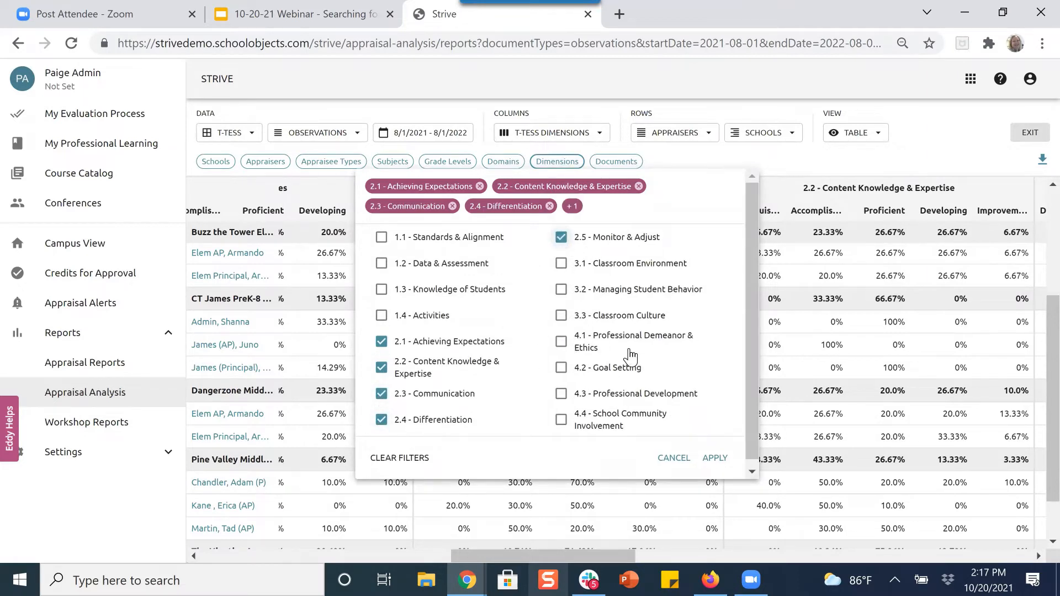
click(561, 264)
click(561, 289)
click(561, 315)
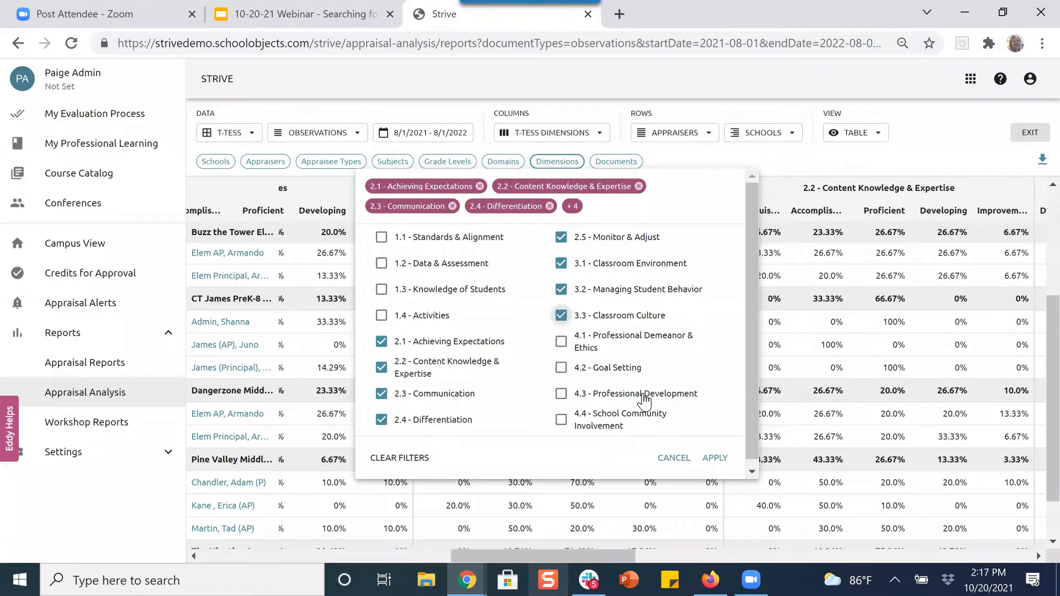
click(713, 466)
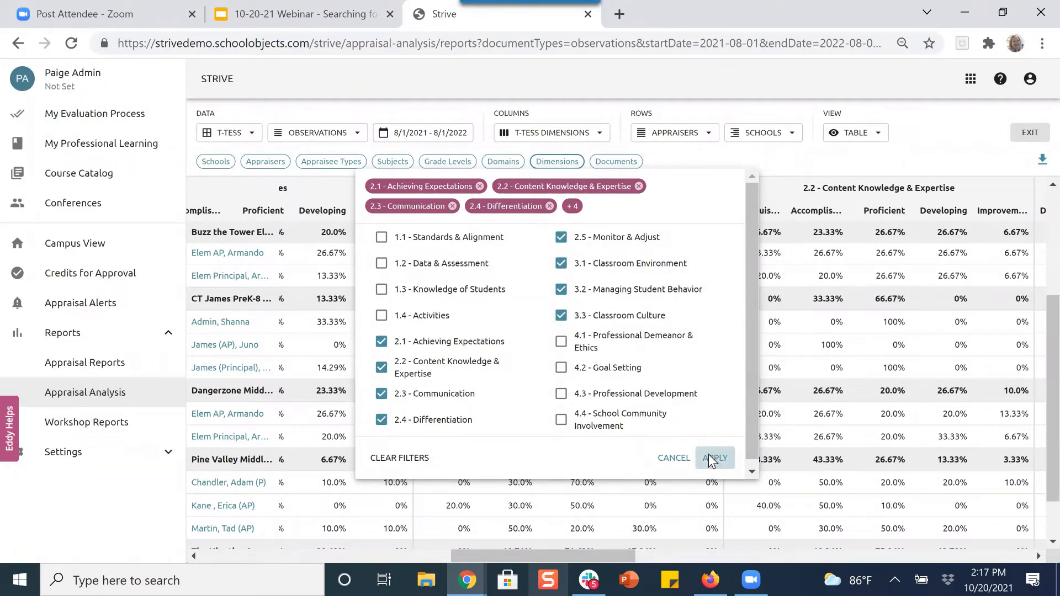
Step: Look across the filtered dimension columns, starting from 2.1 - Achieving Expectations
drag(616, 553, 222, 531)
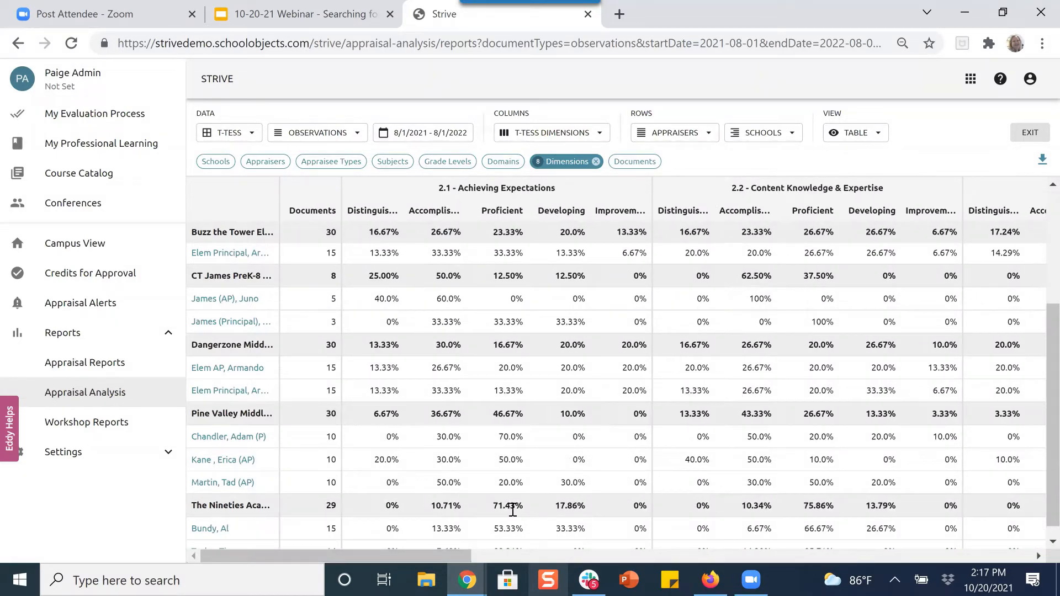
mouse_move(451, 553)
mouse_down()
mouse_move(645, 541)
mouse_move(432, 549)
mouse_up()
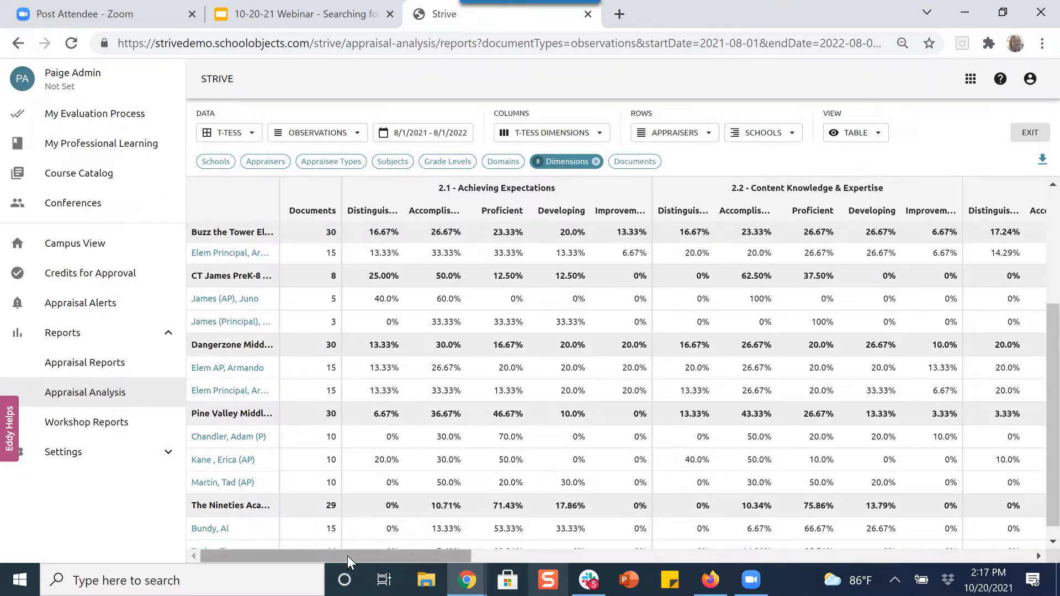
drag(347, 556, 333, 556)
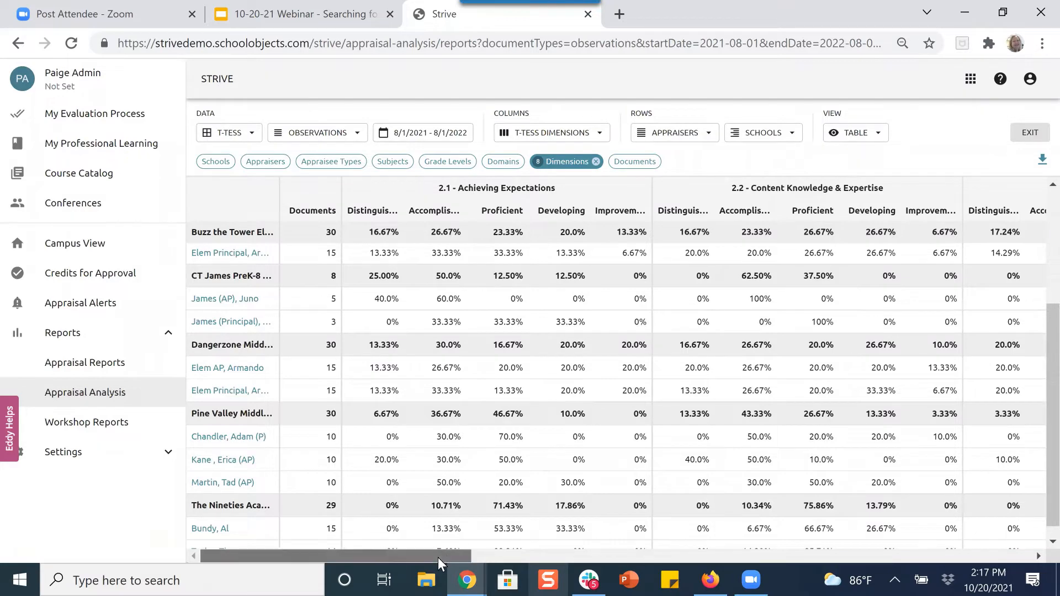
drag(439, 557, 548, 555)
drag(443, 558, 440, 555)
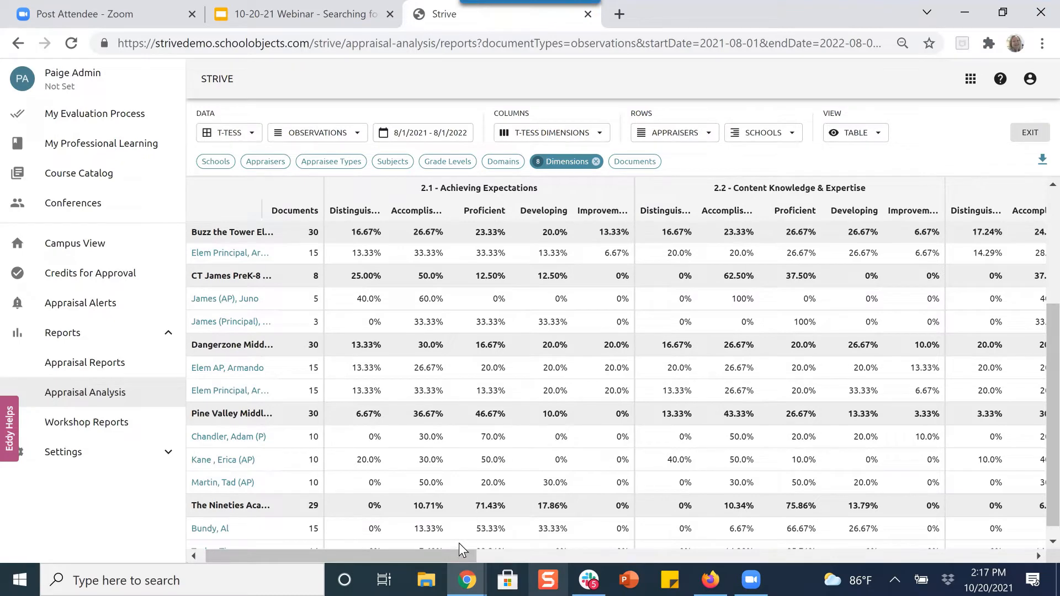
Step: Switch the dimension report's view from table to Graph
drag(443, 554, 402, 550)
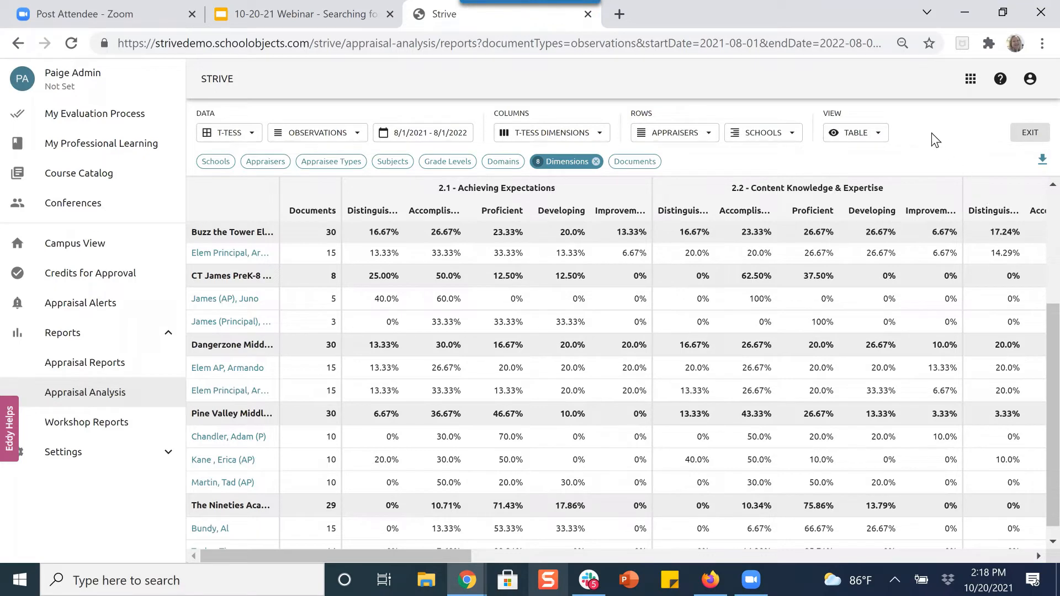
click(879, 138)
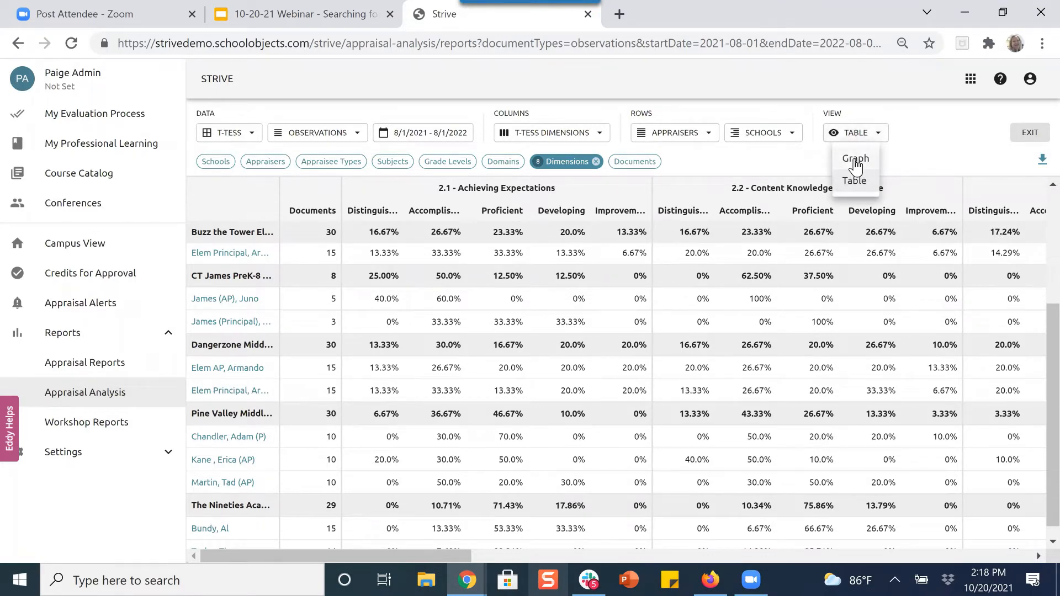
click(856, 164)
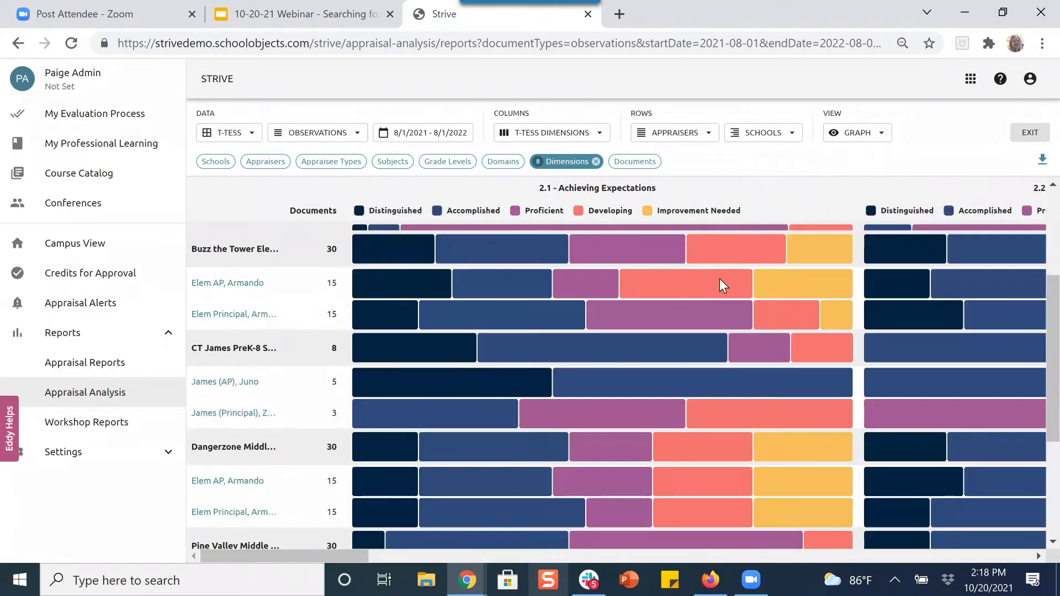
Step: Examine the 2.1 - Achieving Expectations rating bars and their percentages for each school and its appraisers
mouse_move(720, 279)
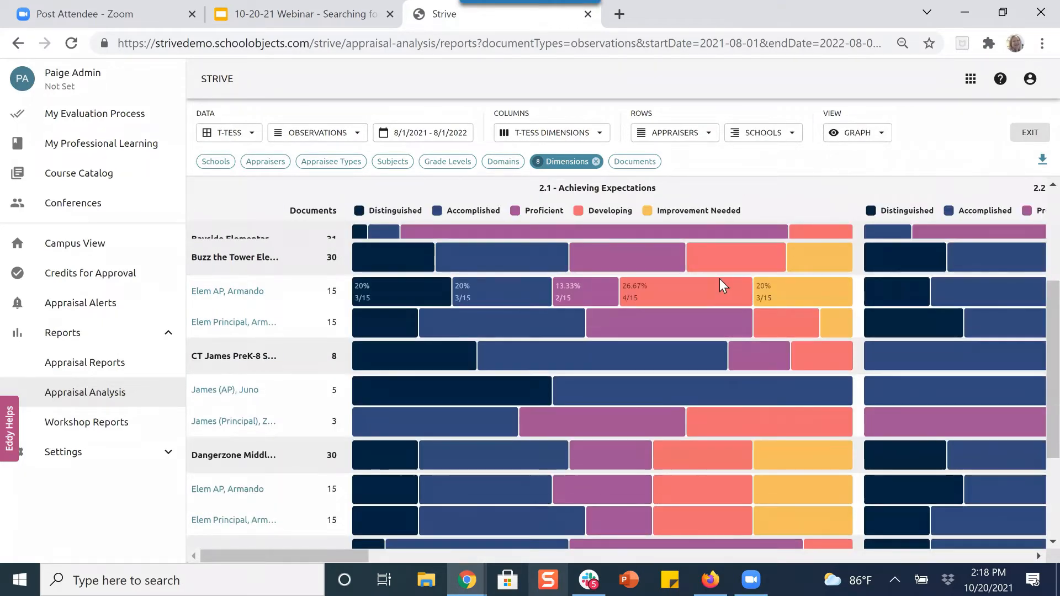
scroll(720, 279, up, 3)
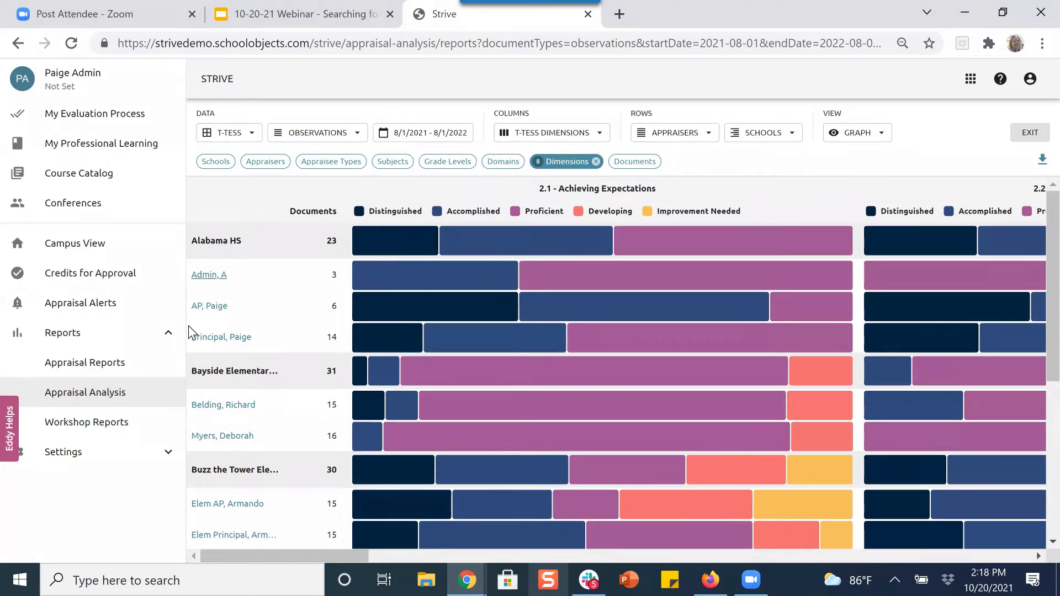
mouse_move(365, 240)
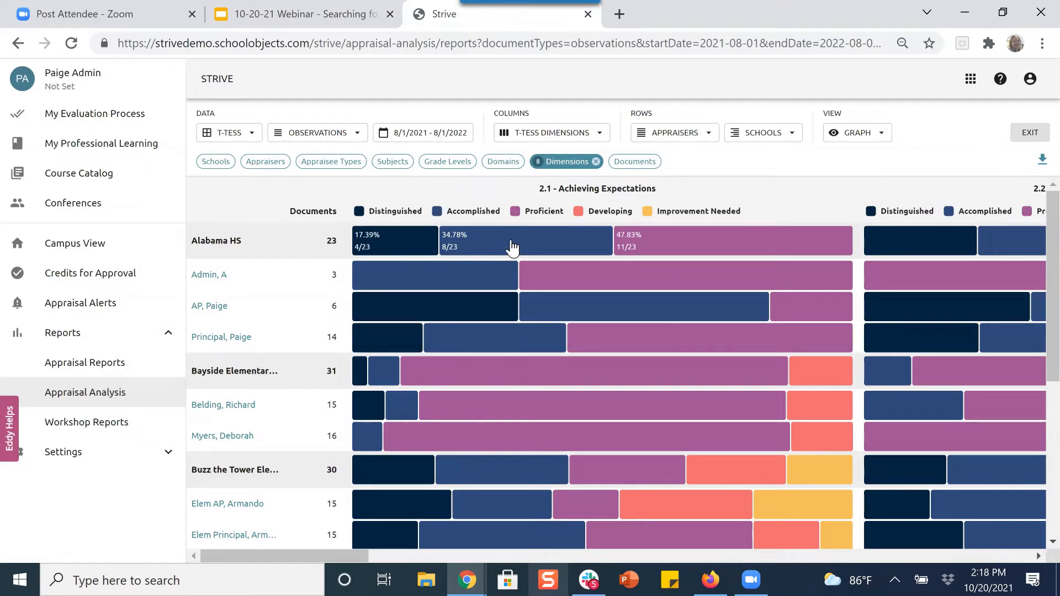
mouse_move(644, 281)
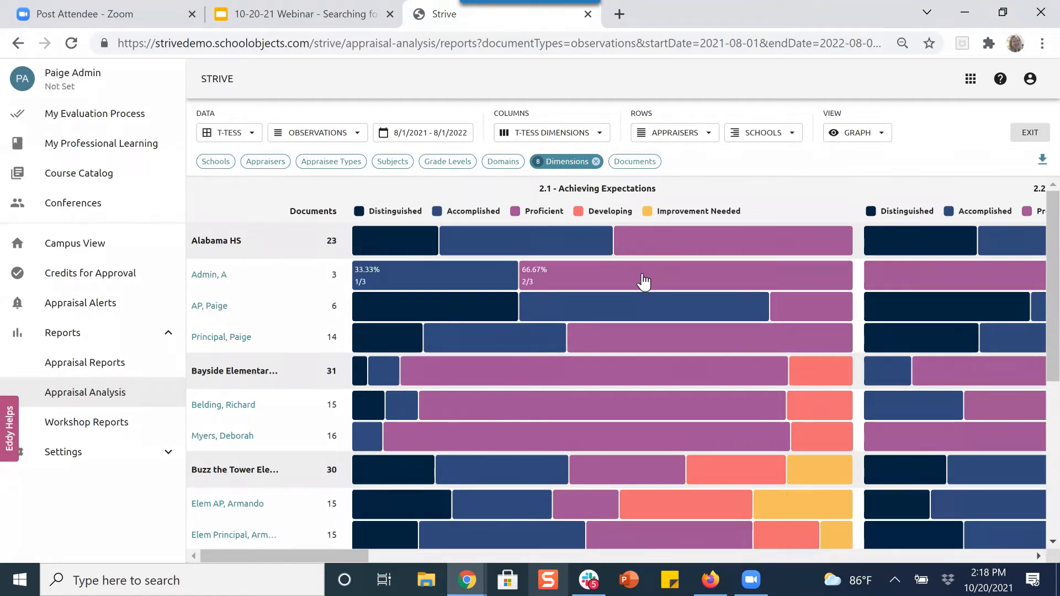
mouse_move(610, 241)
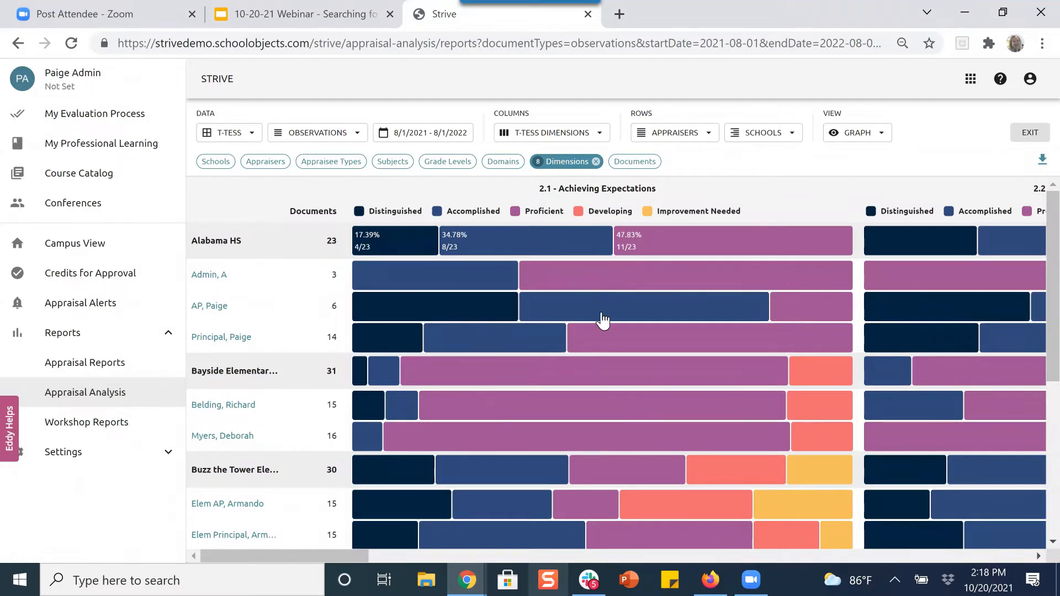
mouse_move(602, 319)
mouse_move(629, 375)
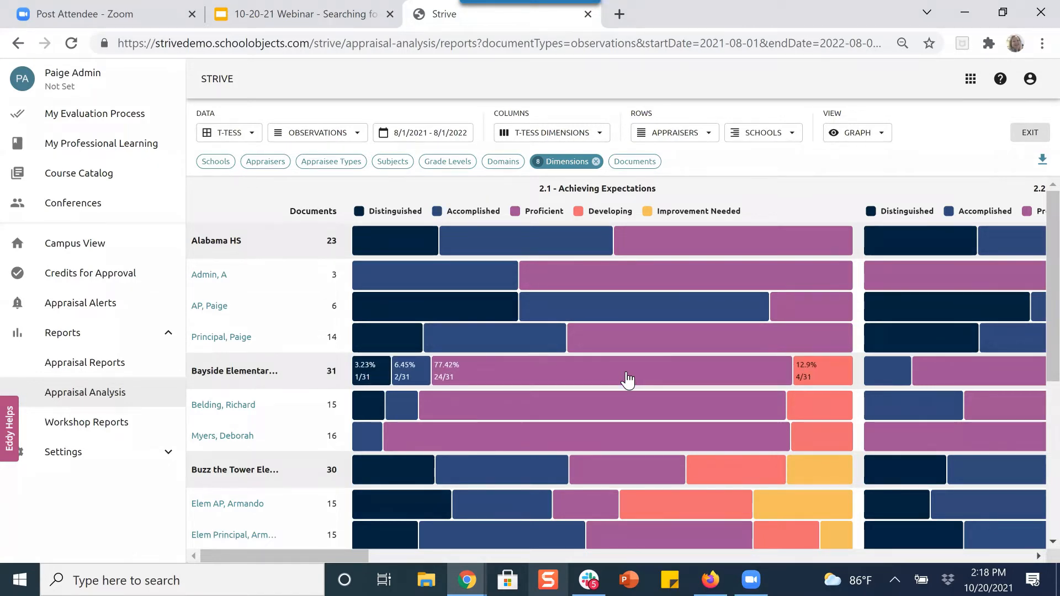
scroll(620, 392, down, 2)
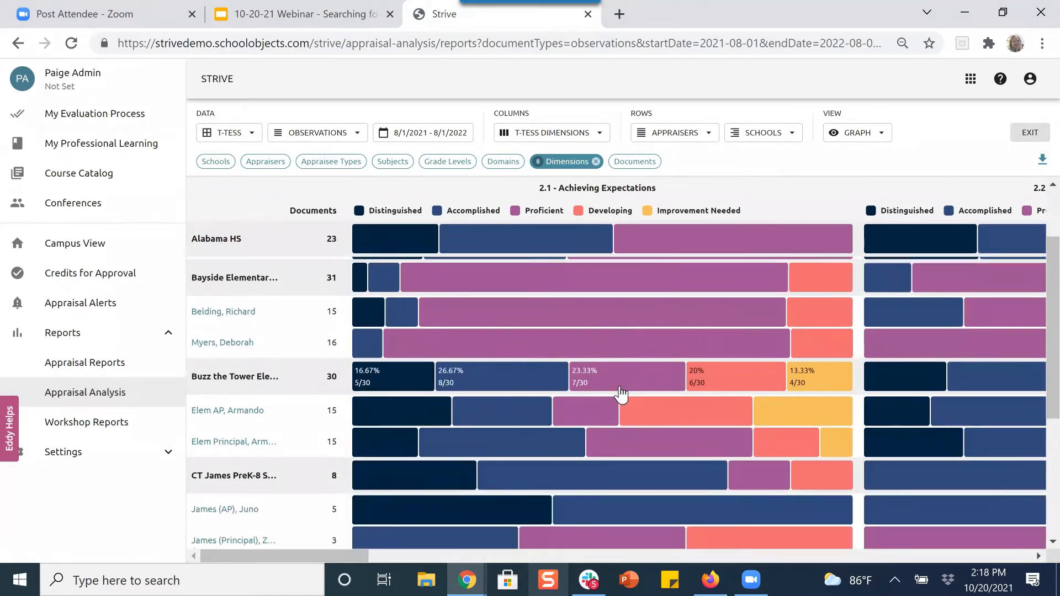
scroll(621, 393, down, 2)
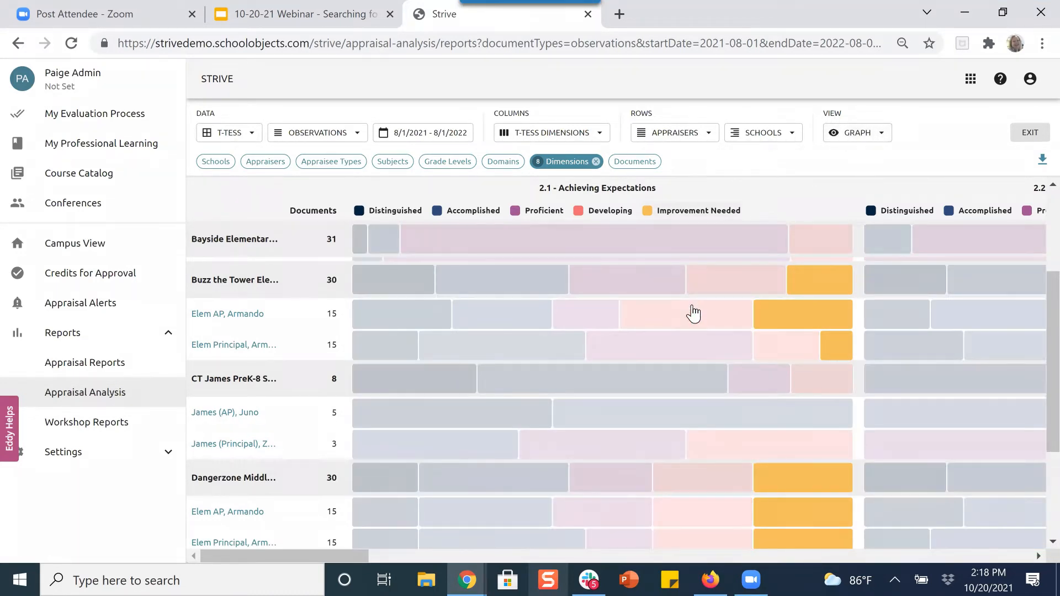
scroll(693, 310, down, 3)
scroll(694, 314, up, 3)
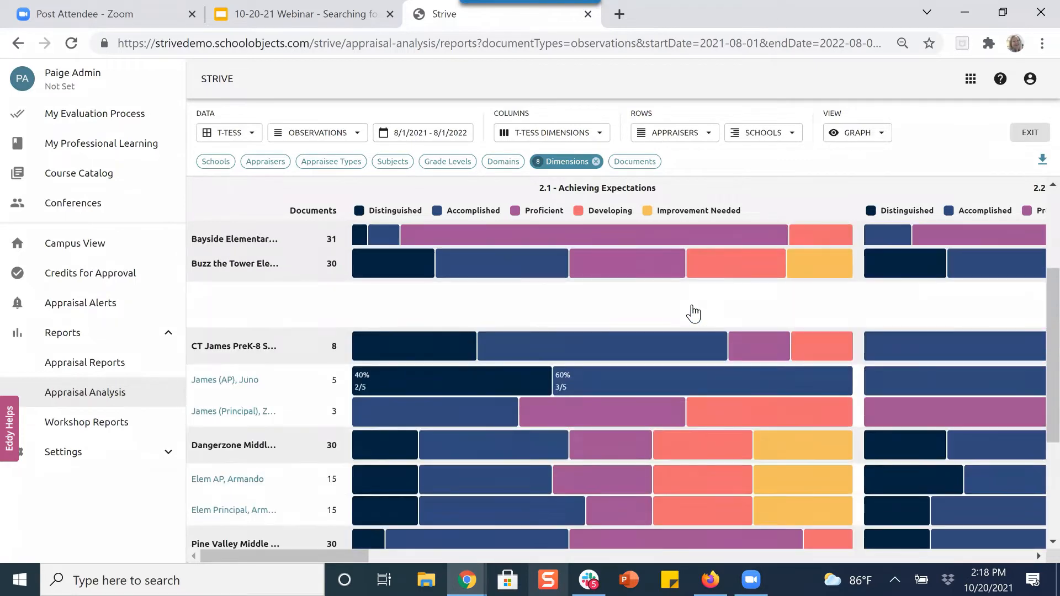
scroll(694, 313, up, 2)
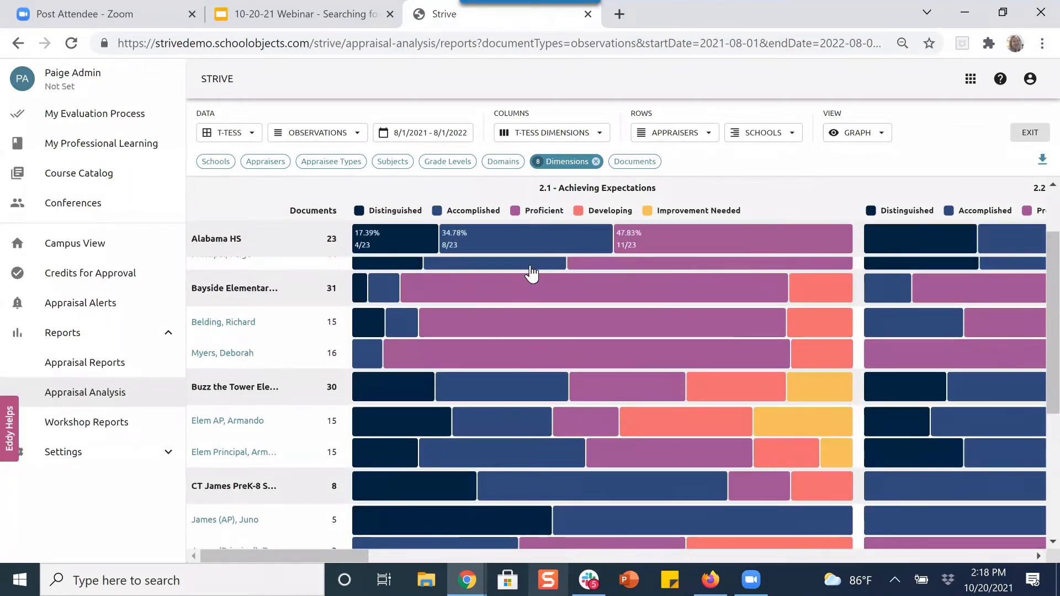
scroll(519, 267, up, 2)
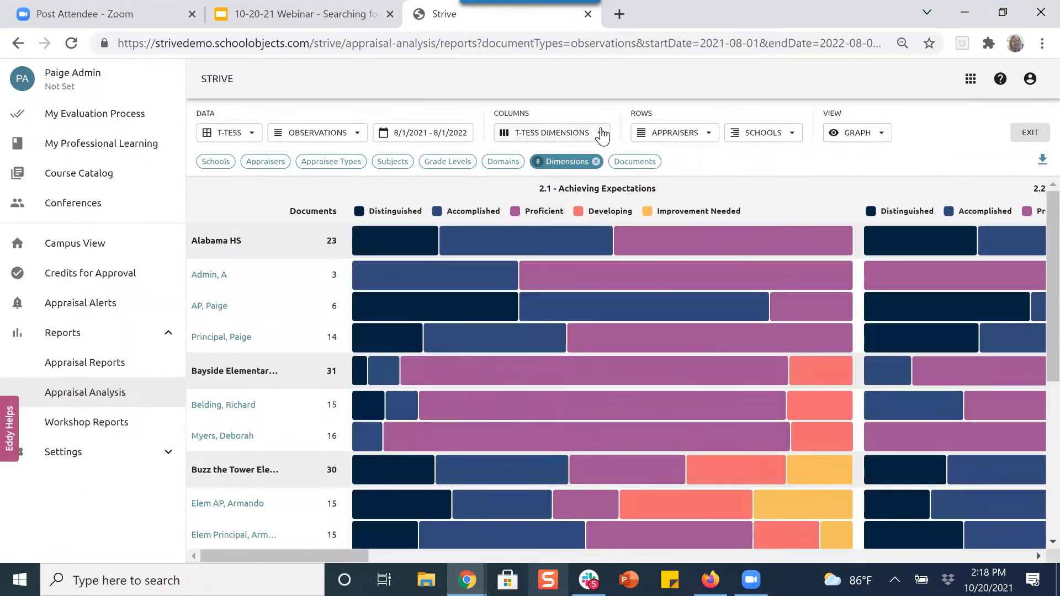
Step: Change the report columns to T-TESS Totals and inspect the Alabama HS rating bars
click(600, 138)
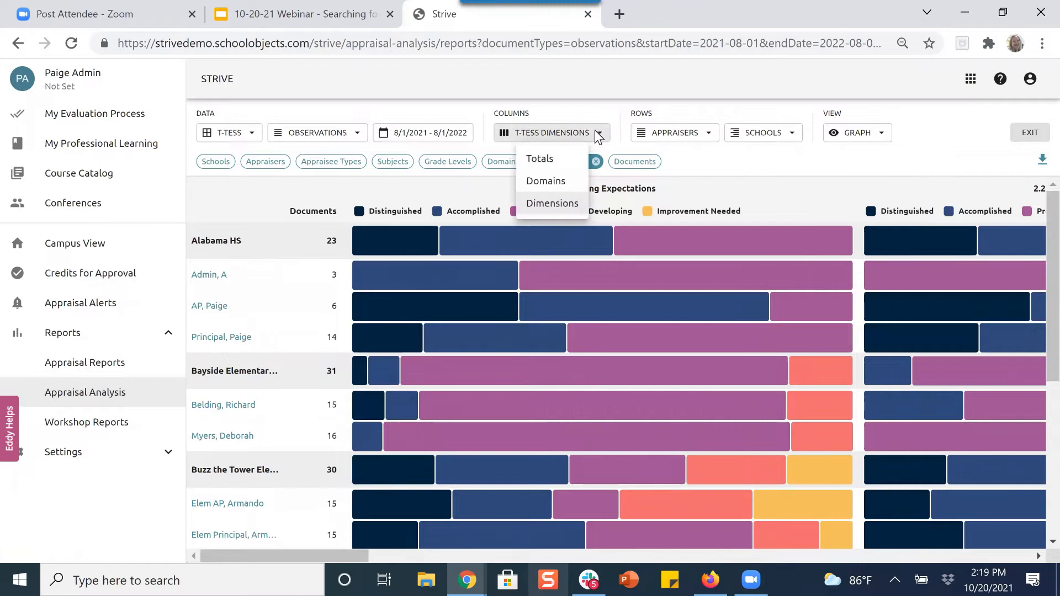
click(543, 160)
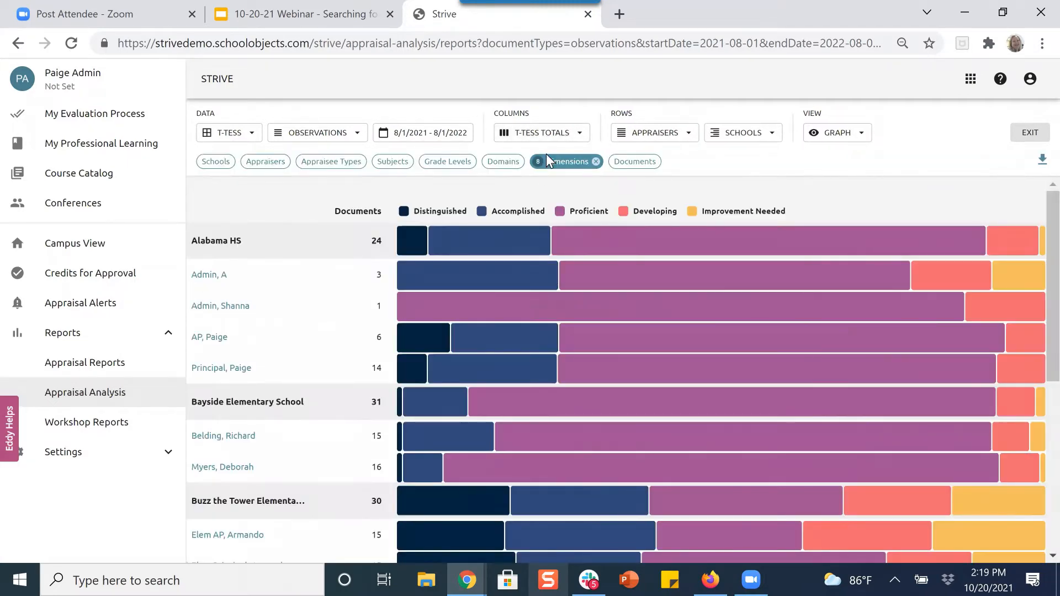
mouse_move(811, 245)
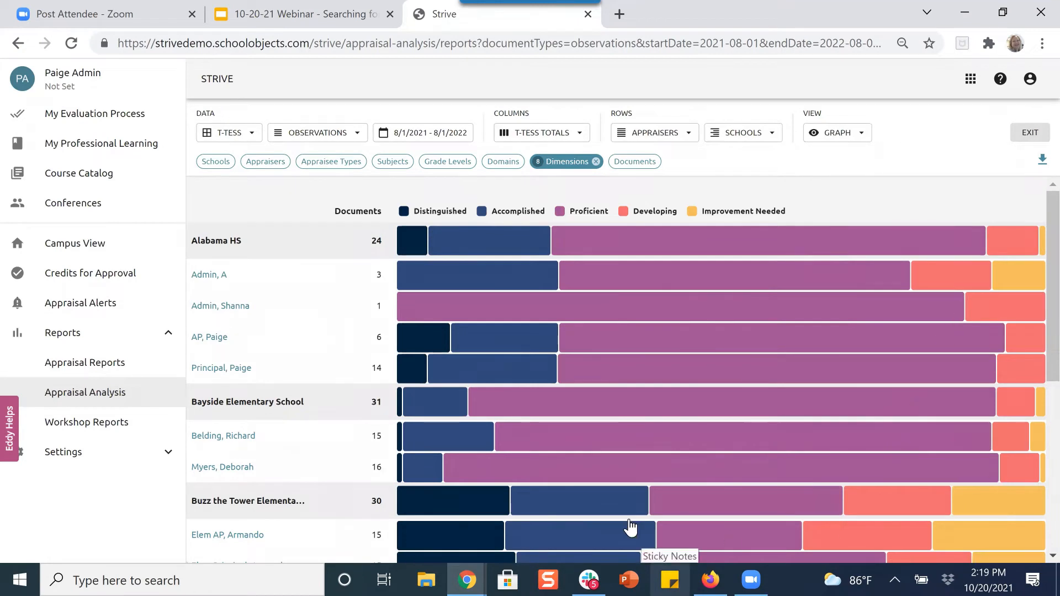
mouse_move(431, 246)
mouse_move(613, 286)
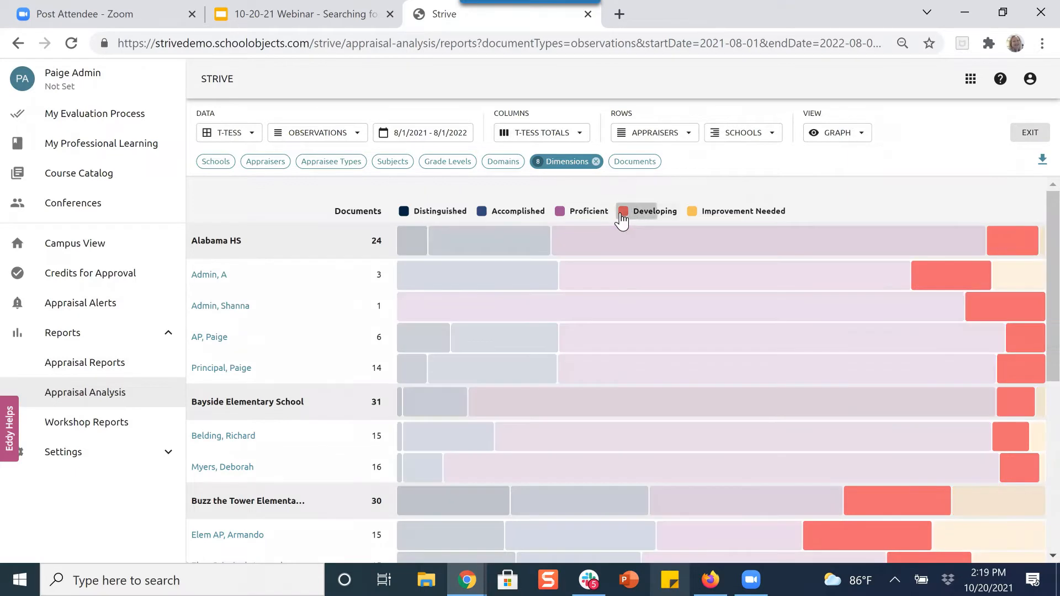
Step: Isolate the Developing ratings in the graph and compare them across all schools and appraisers
click(623, 220)
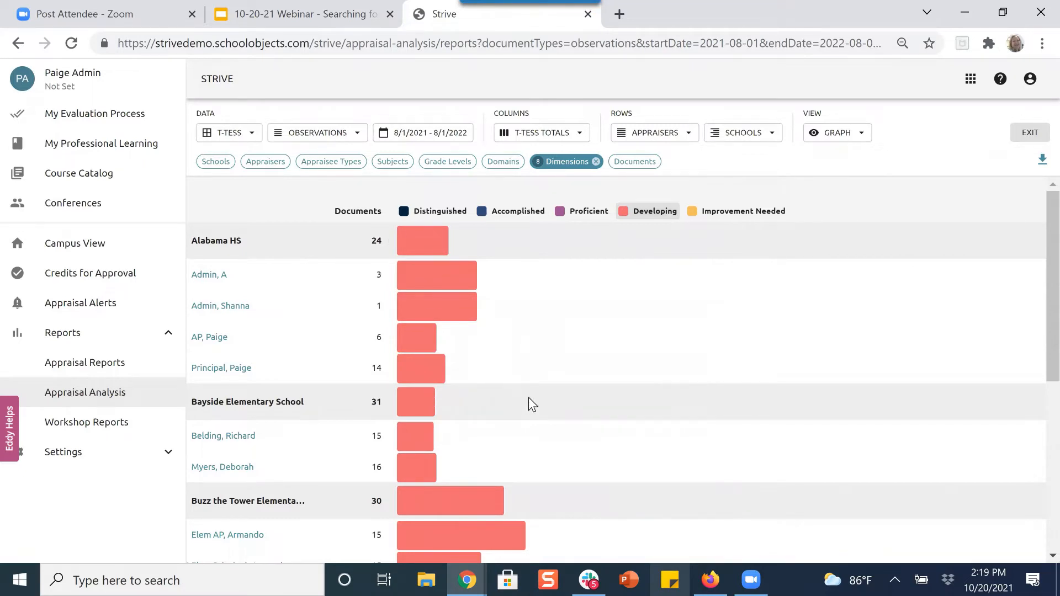
scroll(529, 397, down, 2)
scroll(433, 446, down, 2)
scroll(430, 451, down, 1)
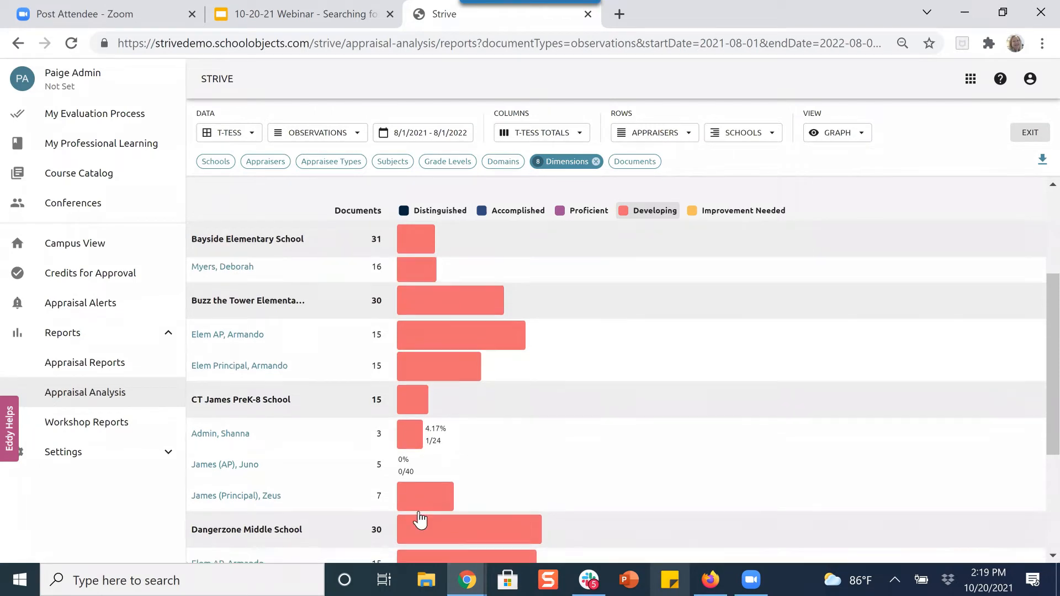
scroll(426, 486, down, 1)
scroll(450, 514, down, 2)
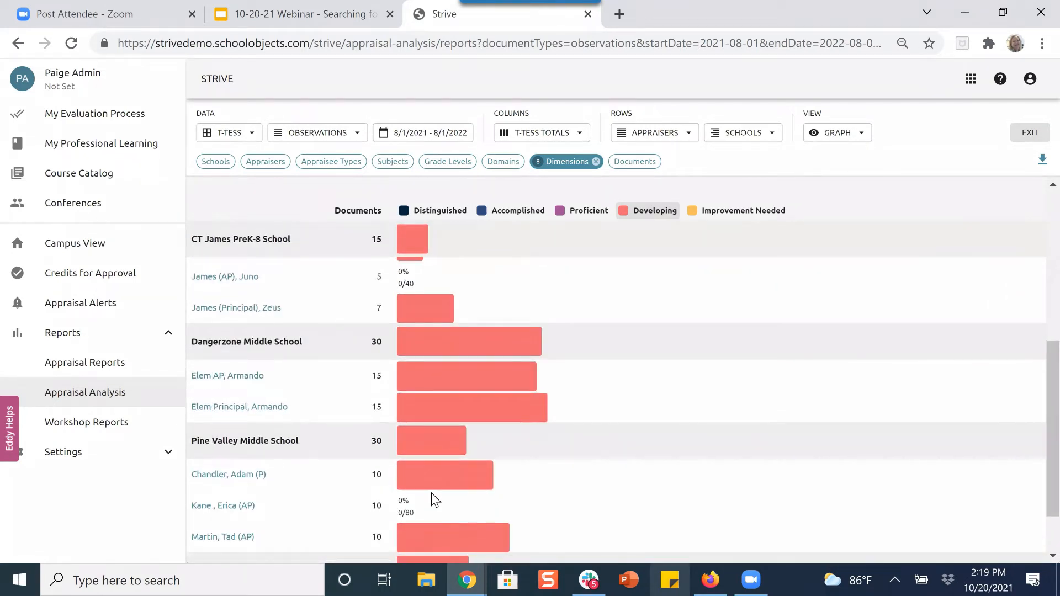
scroll(432, 493, down, 3)
scroll(528, 461, up, 7)
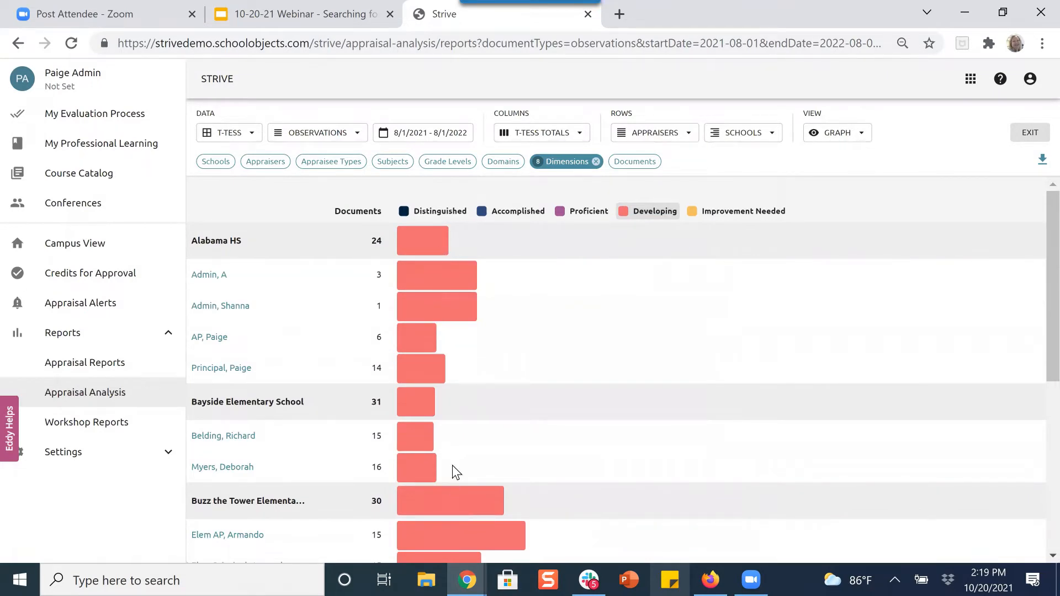
Step: Isolate the Distinguished ratings in the graph and compare them across all schools and appraisers
click(407, 216)
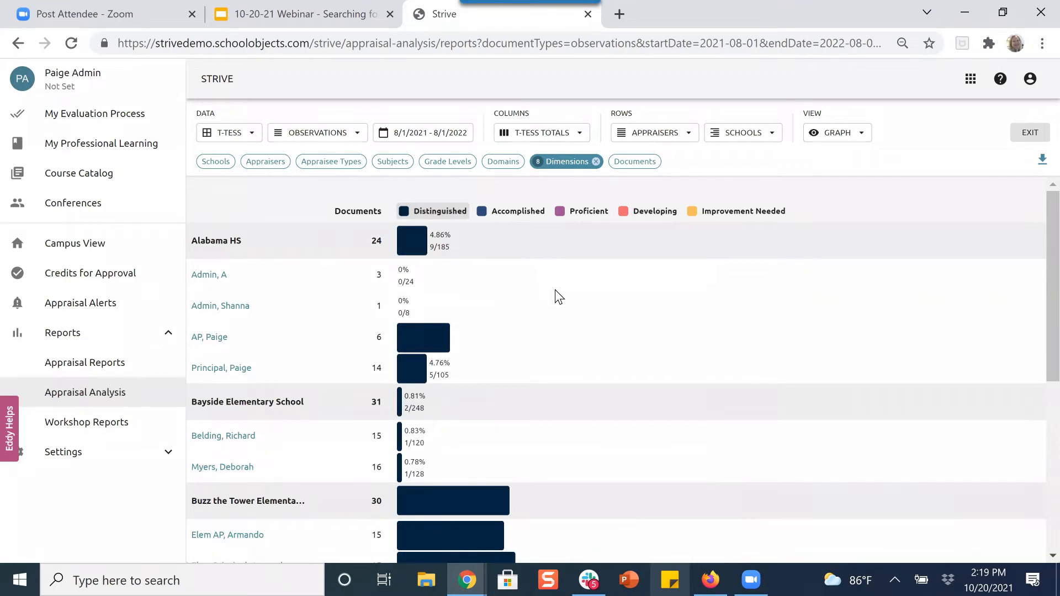
scroll(553, 301, down, 3)
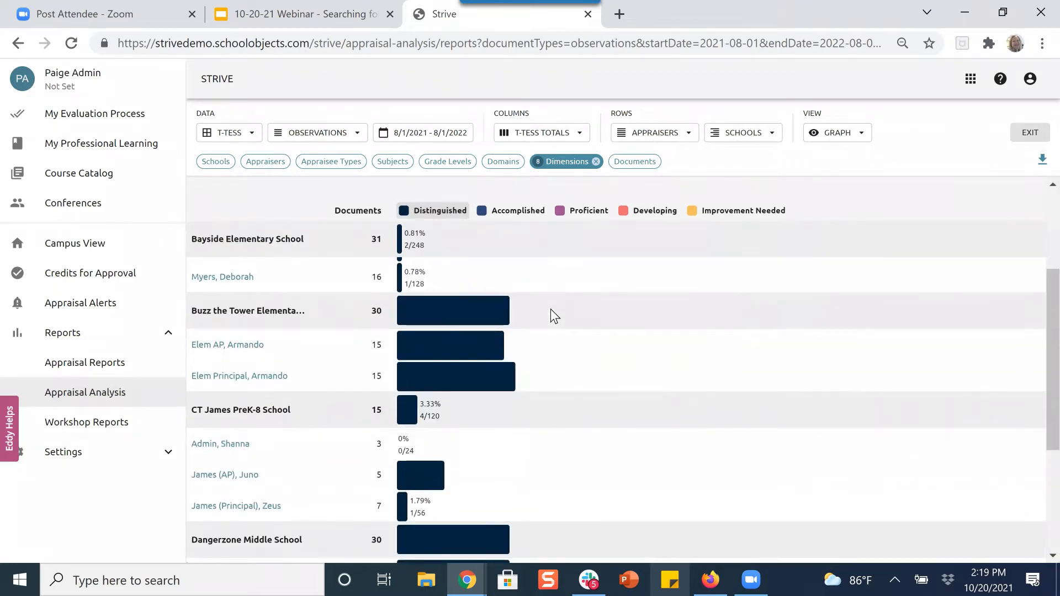
scroll(551, 311, down, 3)
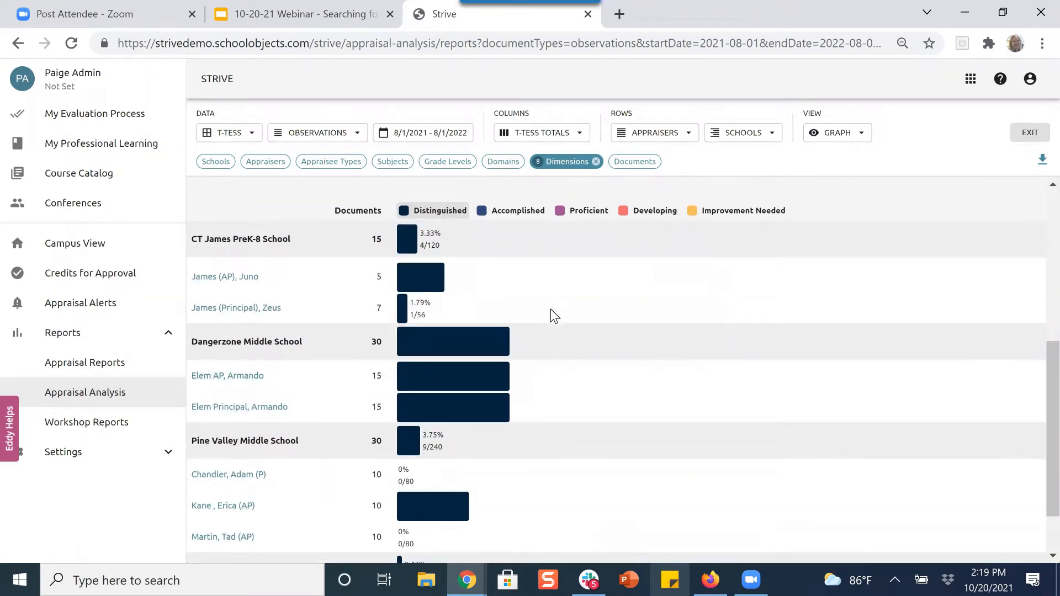
scroll(551, 309, down, 2)
scroll(575, 295, up, 3)
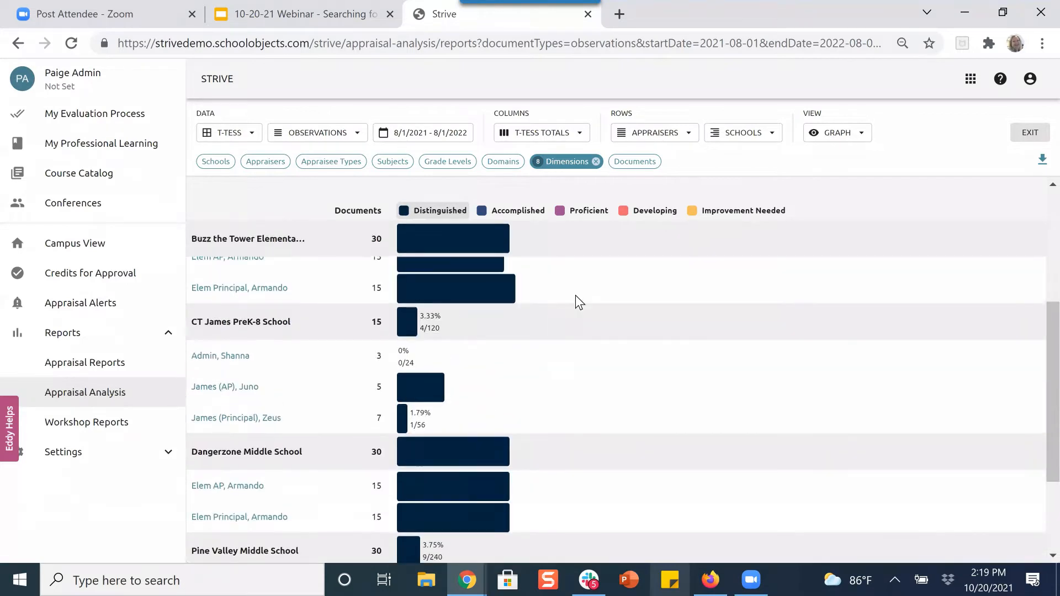
Step: Isolate the Improvement Needed ratings and review them from Buzz the Tower Elementary back up to Alabama HS
scroll(575, 294, up, 1)
click(692, 214)
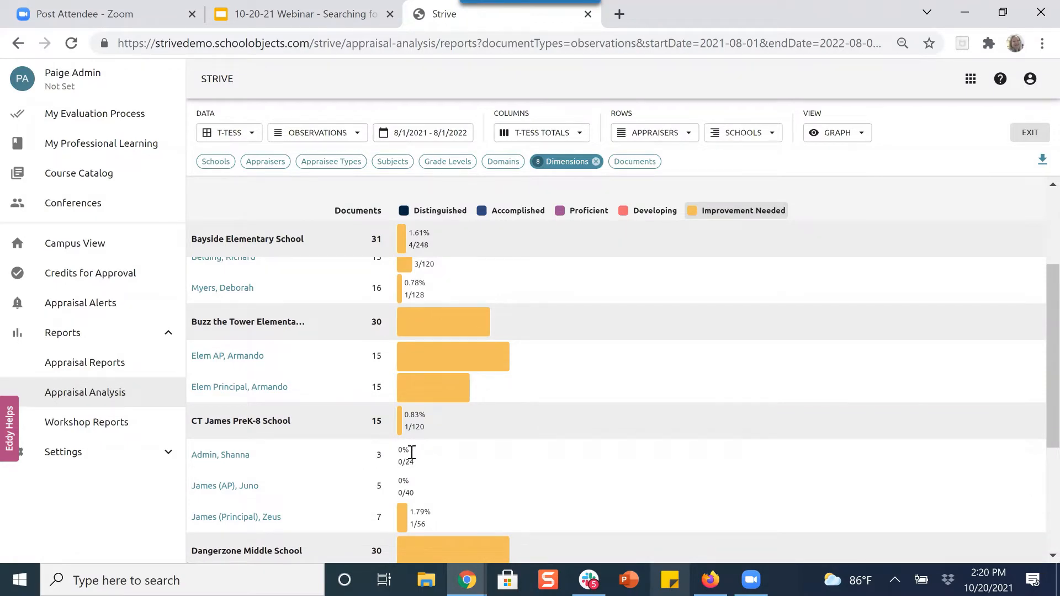
scroll(464, 466, up, 3)
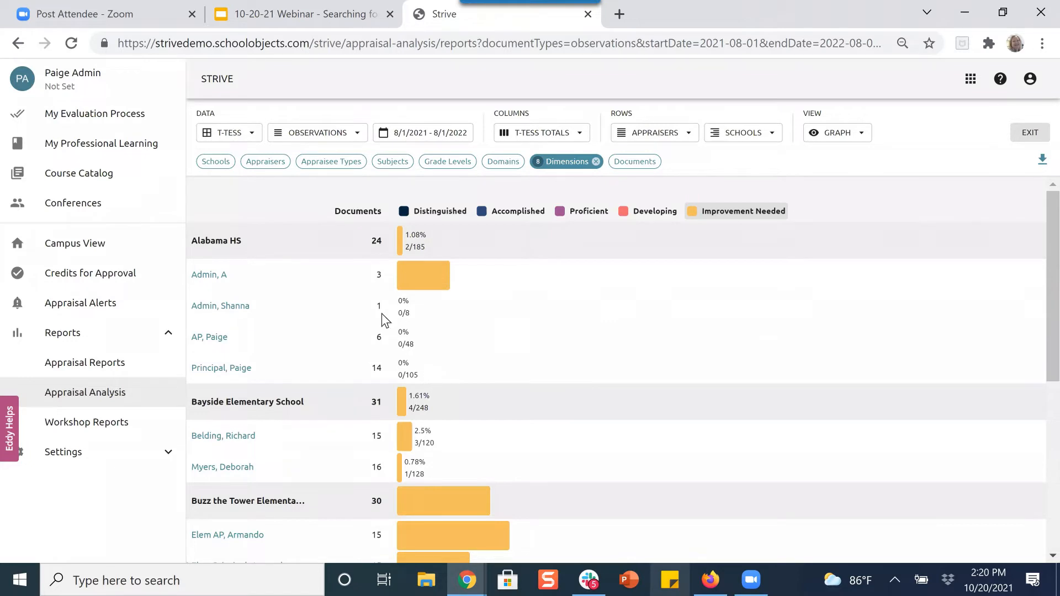
Step: Isolate the Developing ratings once more to compare the schools, and bring all rating levels back into the graph
click(624, 218)
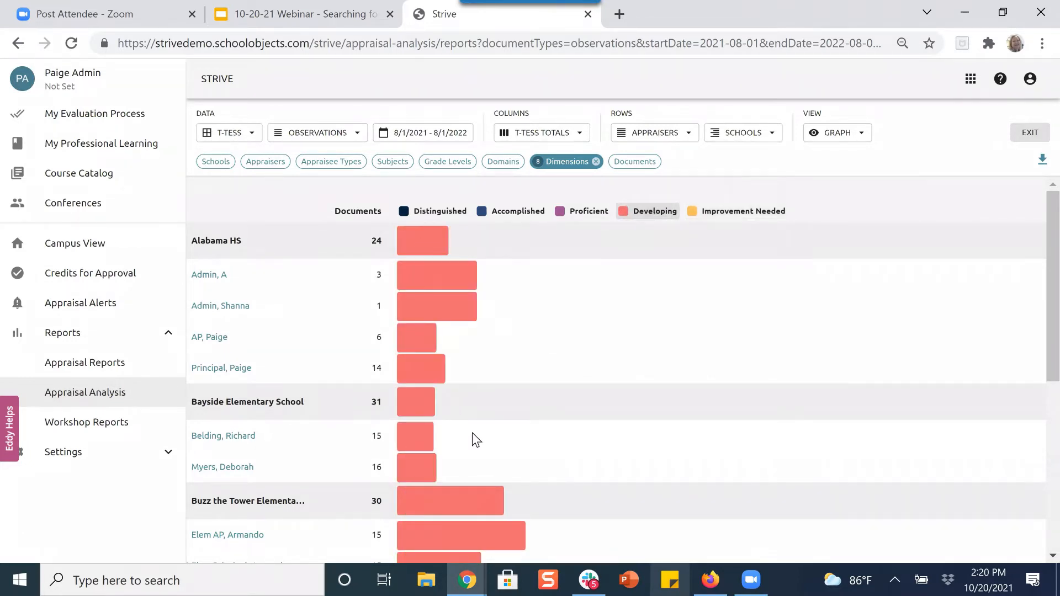
scroll(473, 433, down, 3)
scroll(393, 375, down, 2)
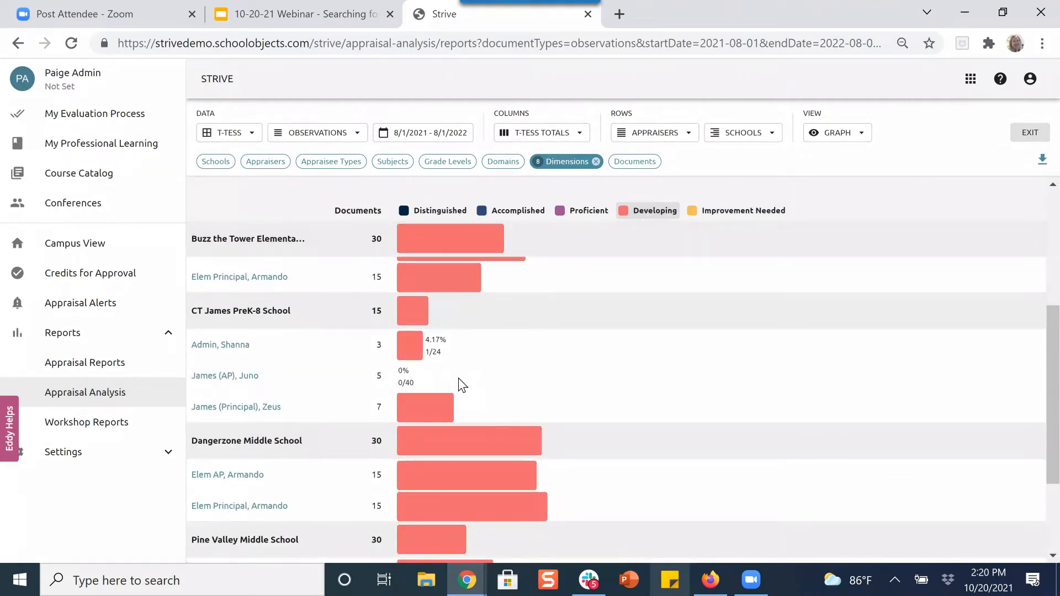
scroll(462, 385, down, 2)
scroll(541, 408, up, 6)
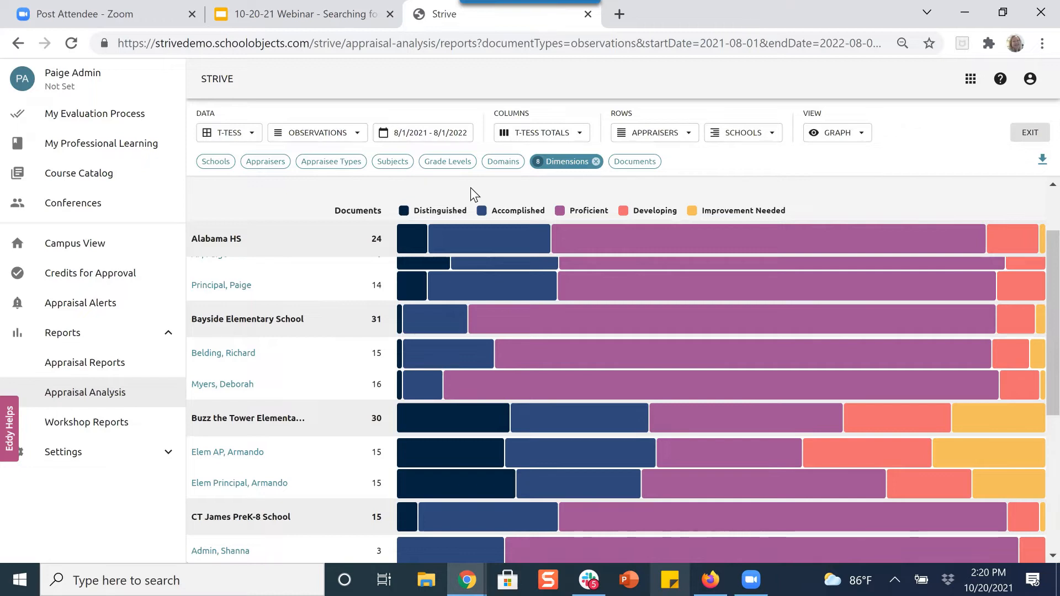
Step: Filter the report to the Mathematics subject and look over the schools' filtered rating bars
click(392, 161)
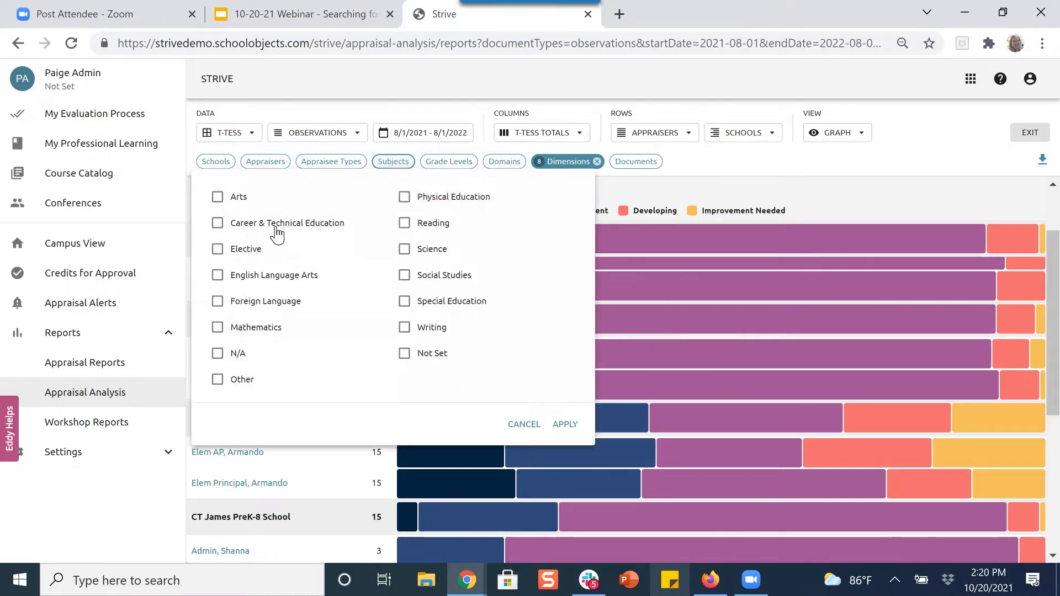
click(217, 327)
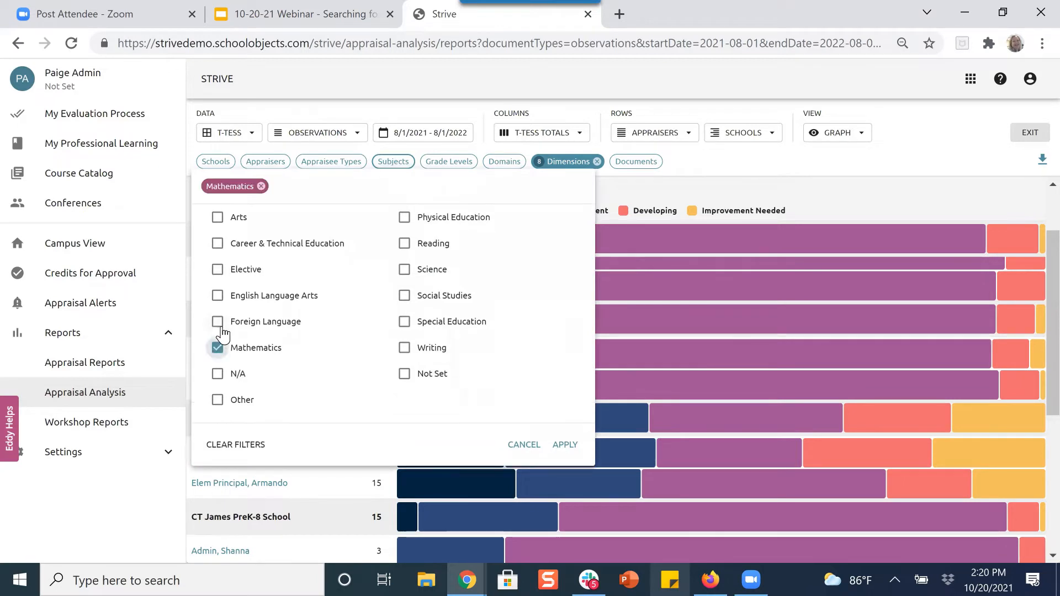
click(562, 444)
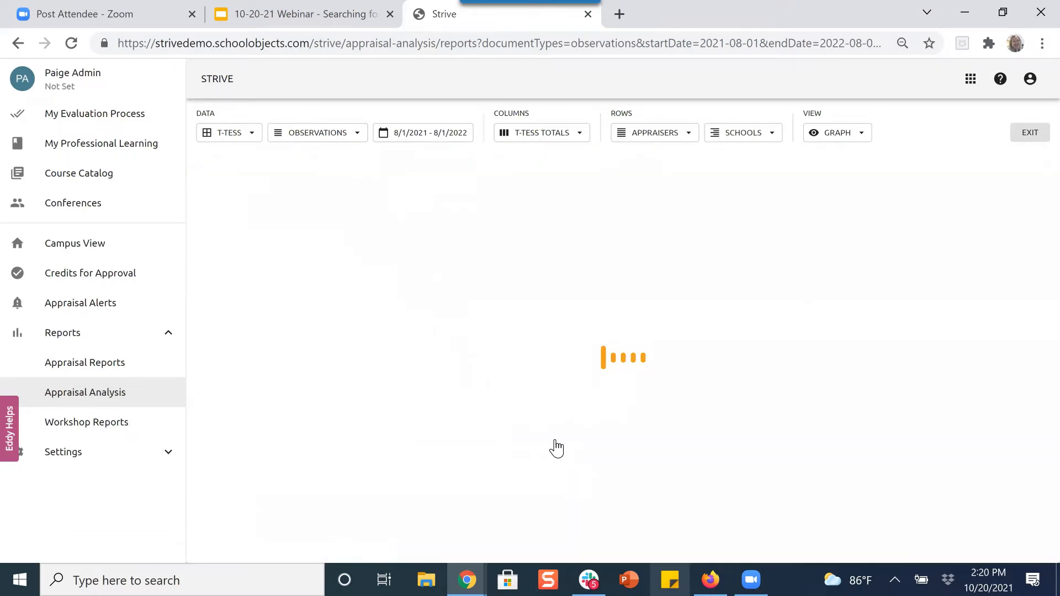
scroll(514, 369, down, 2)
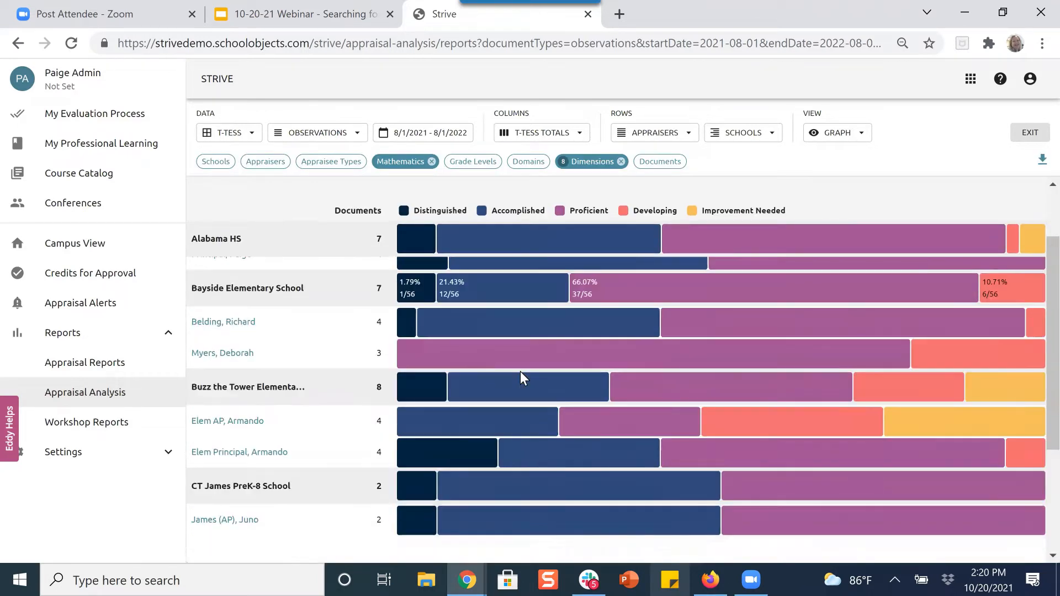
Step: Replace the Mathematics subject filter with English Language Arts and look over the filtered rating bars for all schools
scroll(499, 362, down, 3)
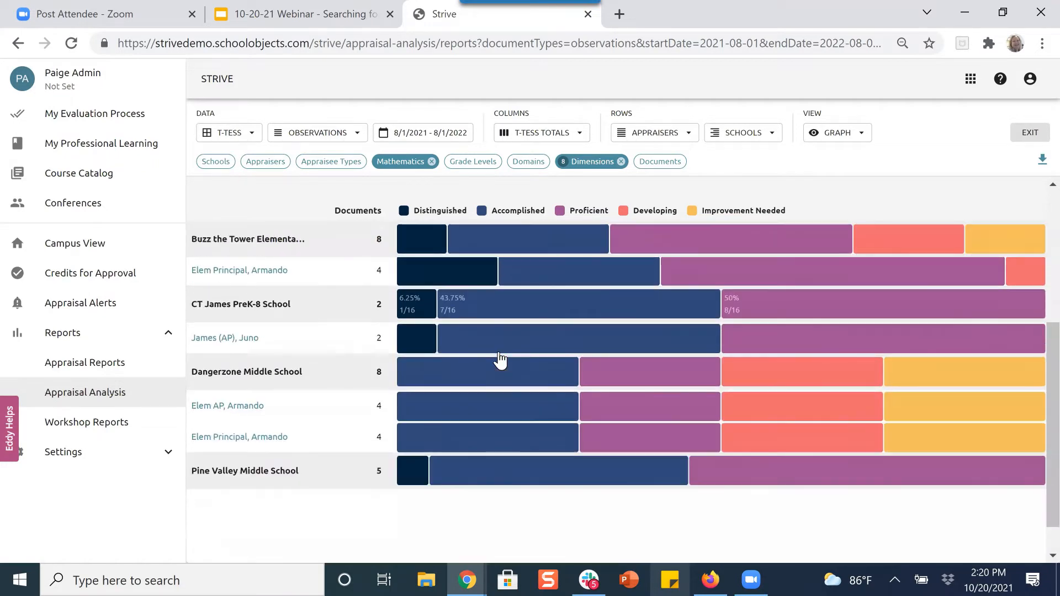
scroll(500, 361, down, 2)
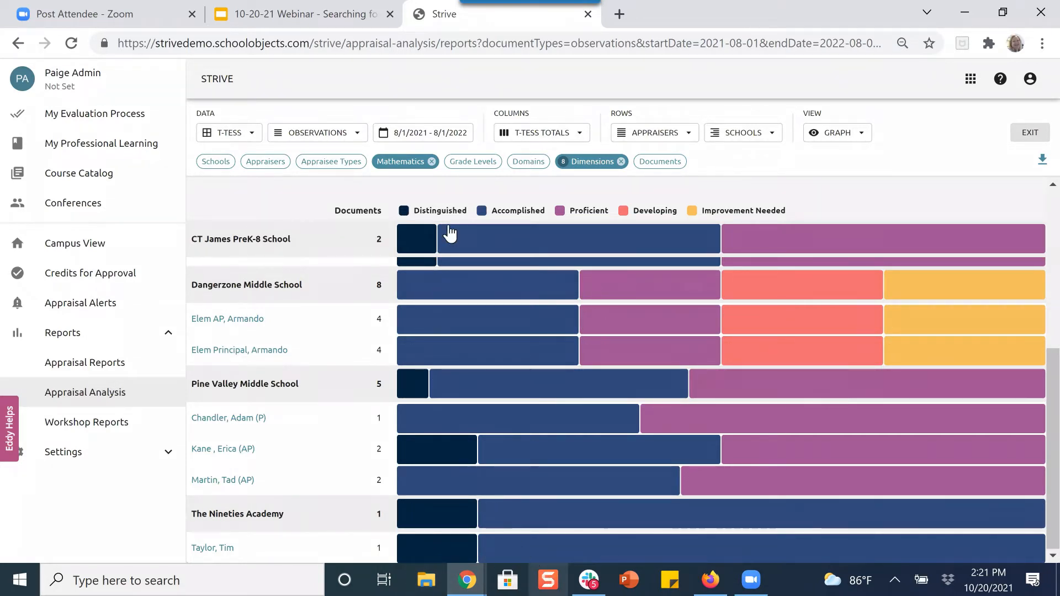
click(430, 161)
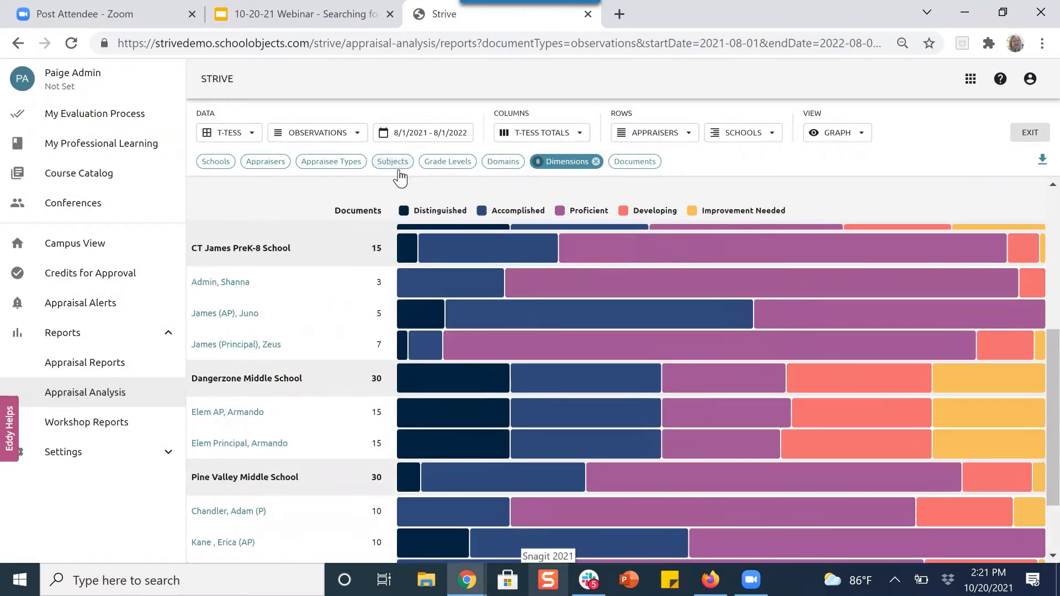
click(392, 161)
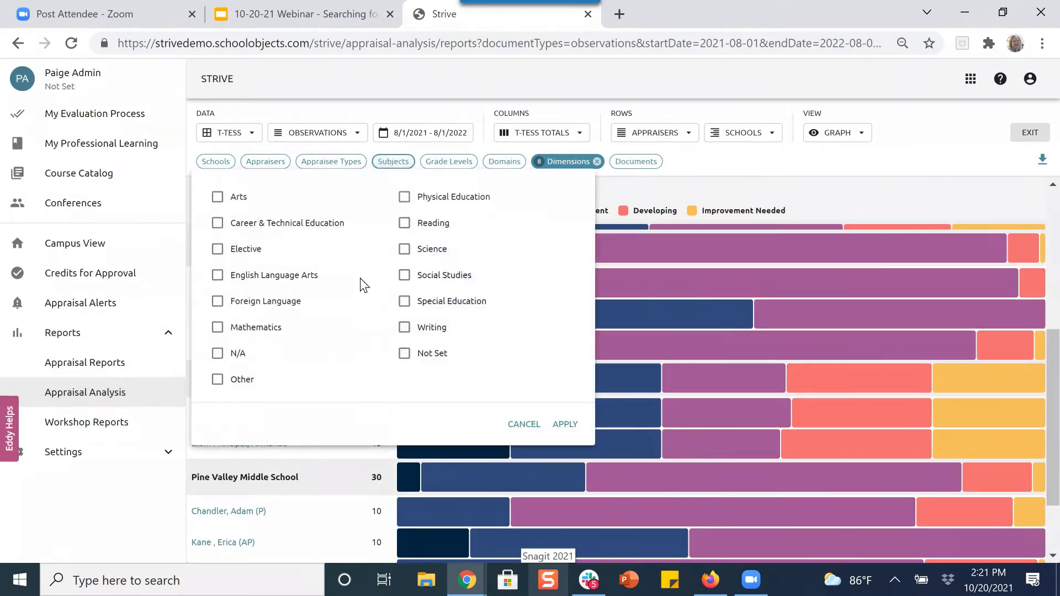
click(217, 275)
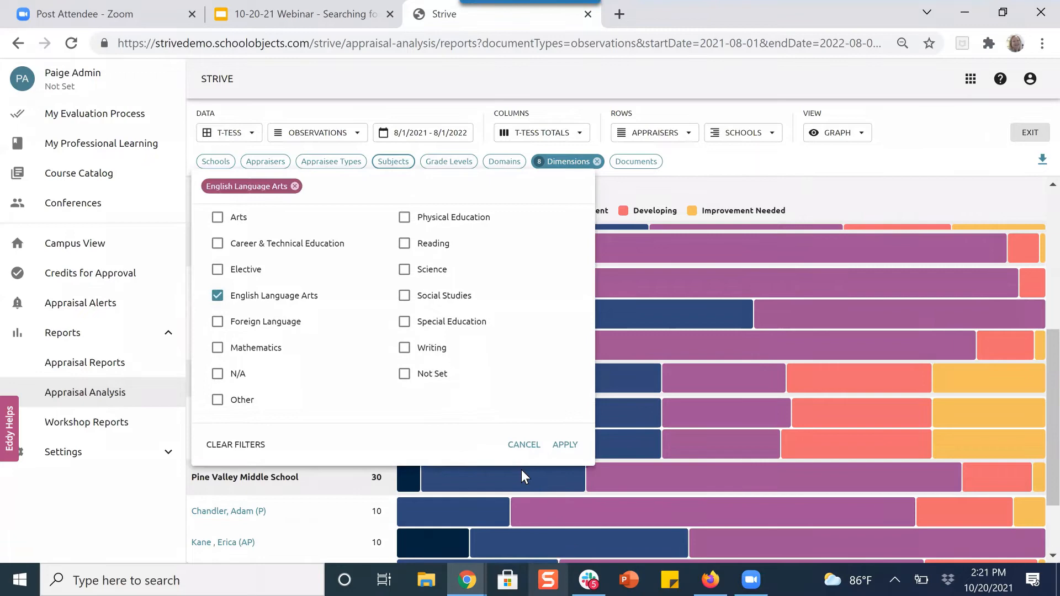
click(560, 445)
scroll(530, 448, down, 5)
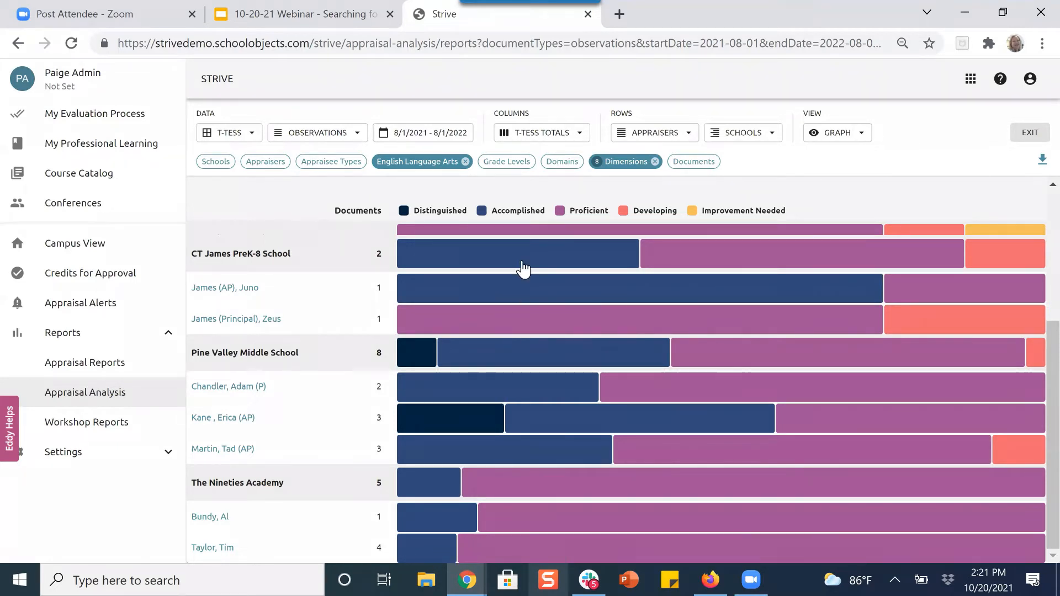
mouse_move(531, 536)
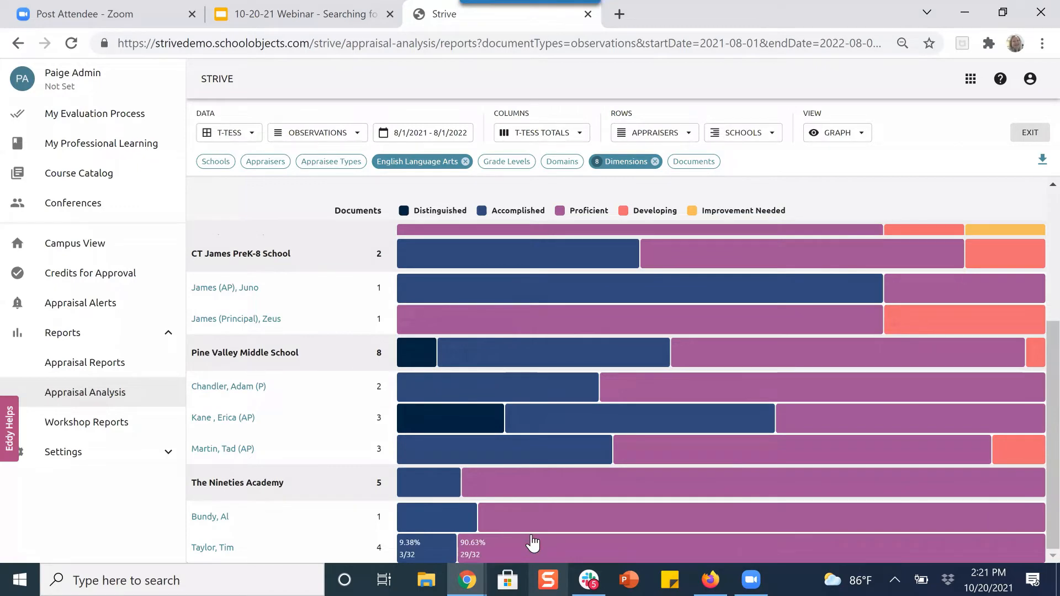
scroll(531, 542, up, 5)
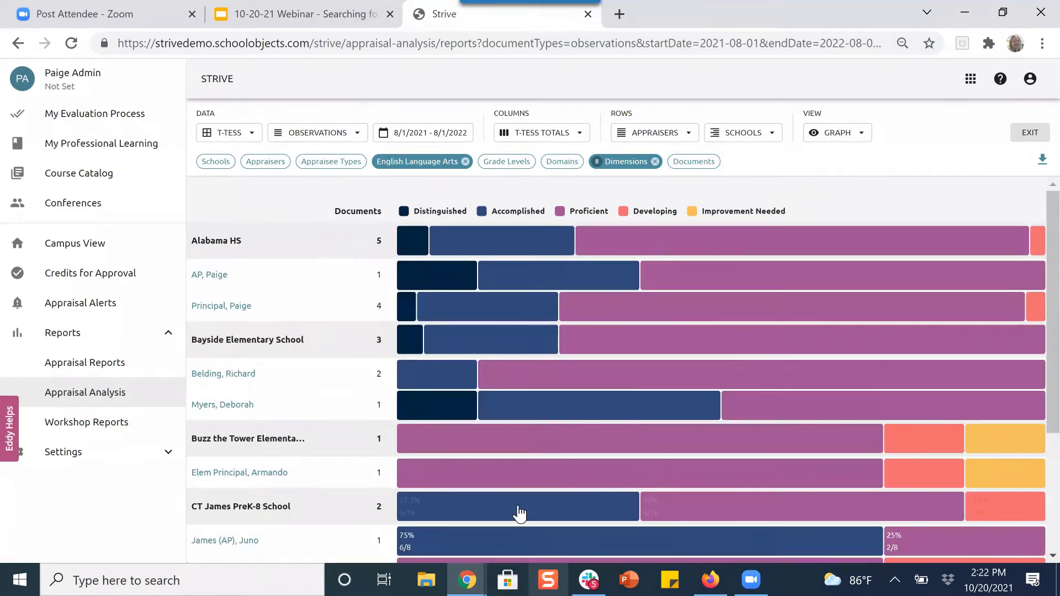
mouse_move(519, 512)
Step: Display the report as a table and list appraisees instead of appraisers in the rows
click(837, 135)
click(835, 182)
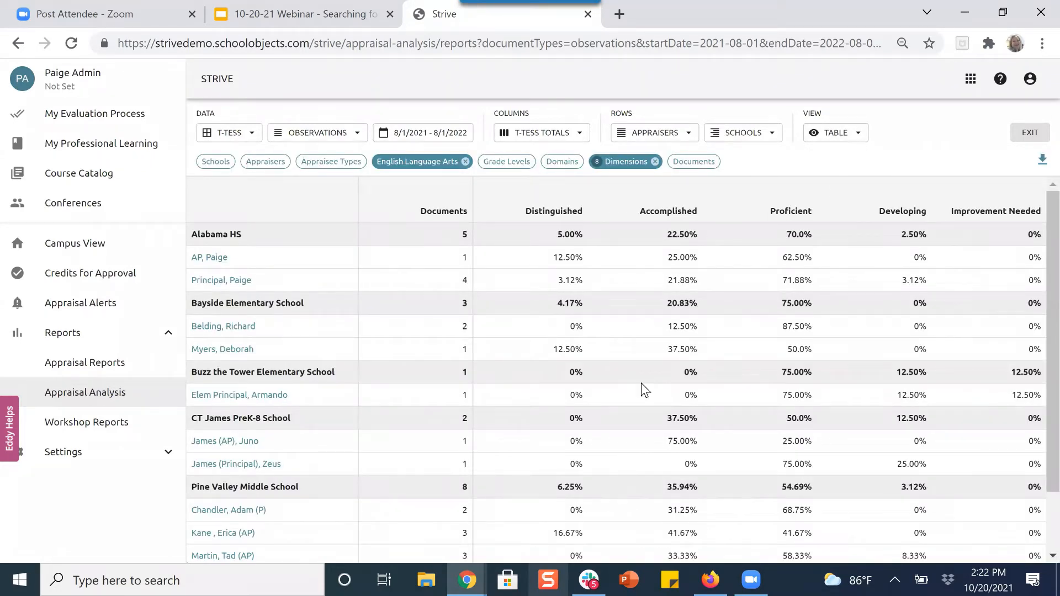
click(687, 137)
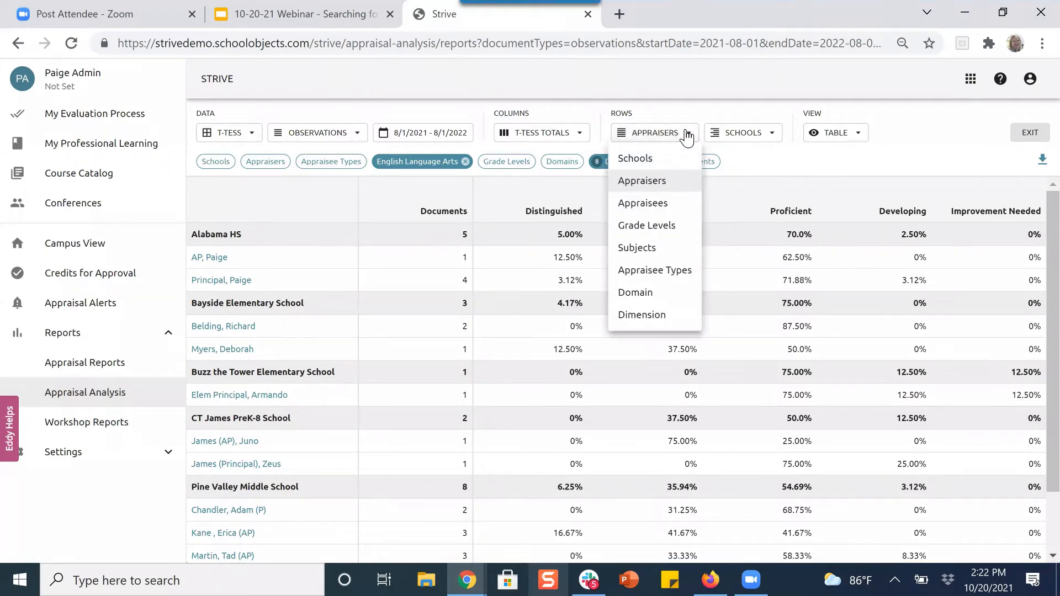
click(635, 205)
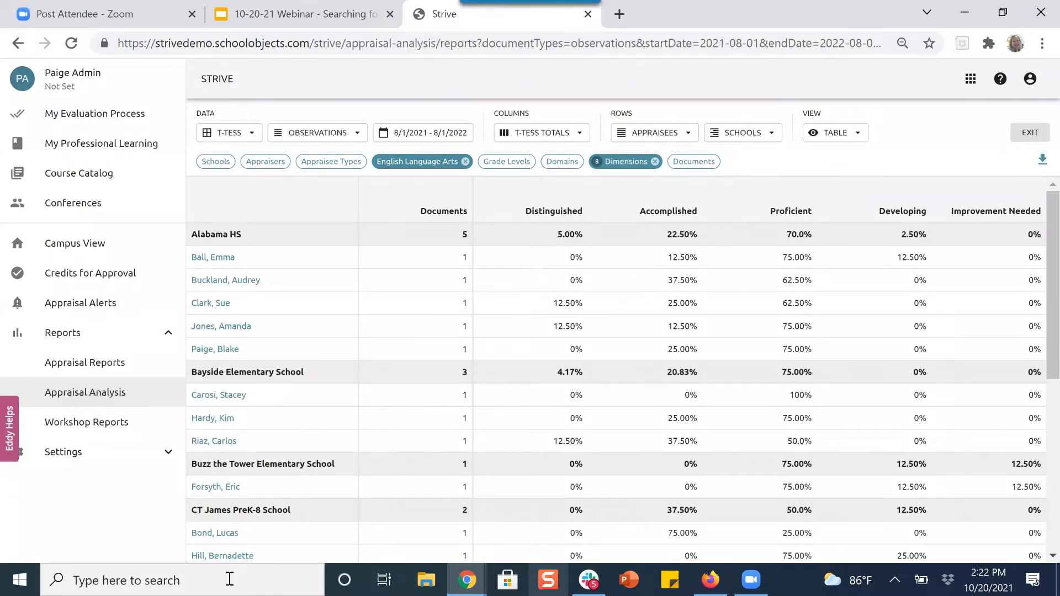
Step: Clear the school grouping and look through the ungrouped list of appraisees
click(776, 142)
click(753, 160)
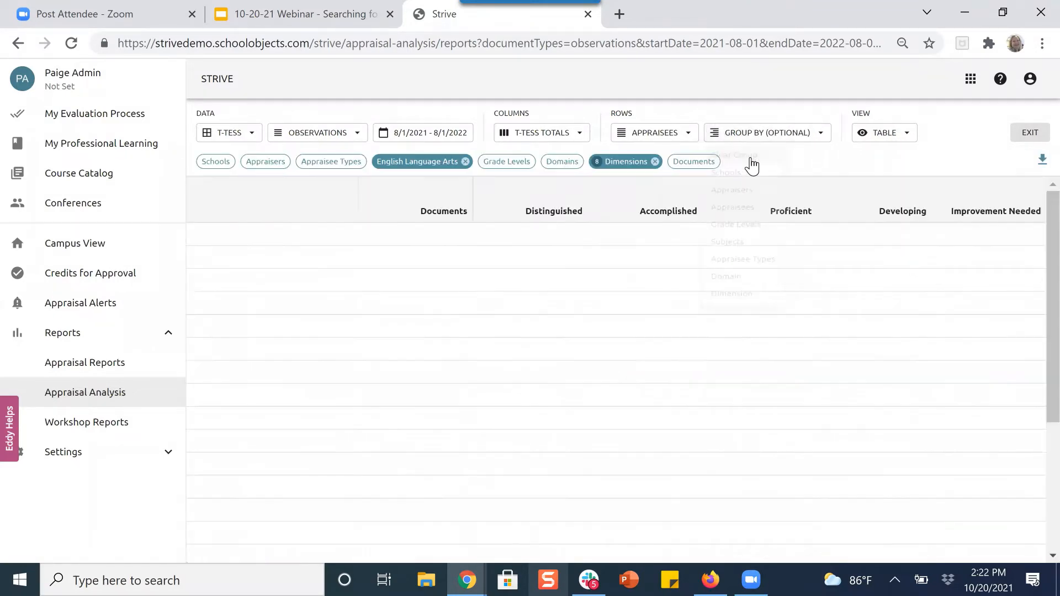
scroll(286, 315, down, 4)
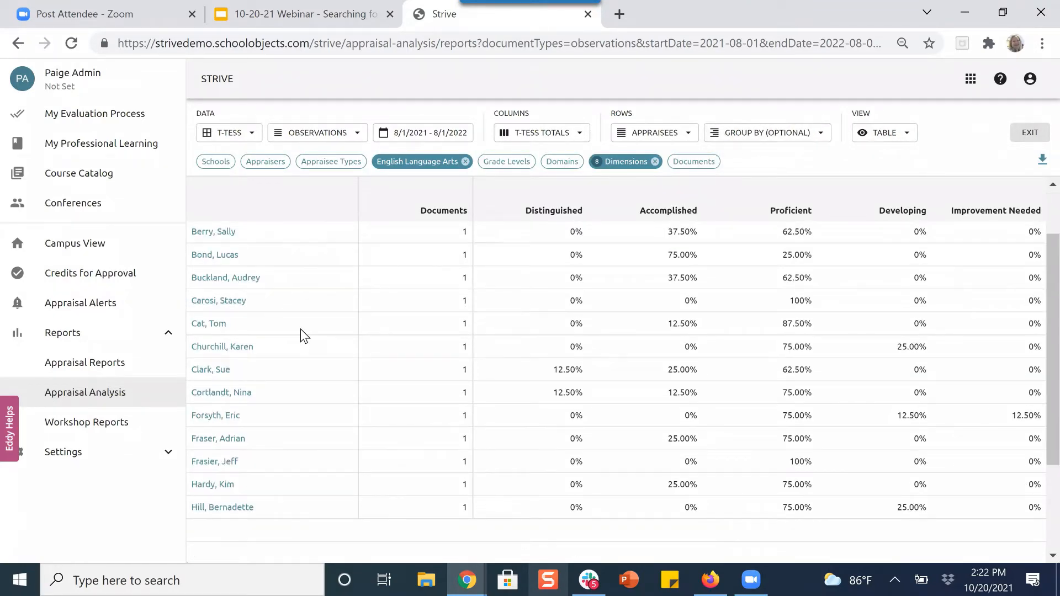
scroll(300, 353, up, 4)
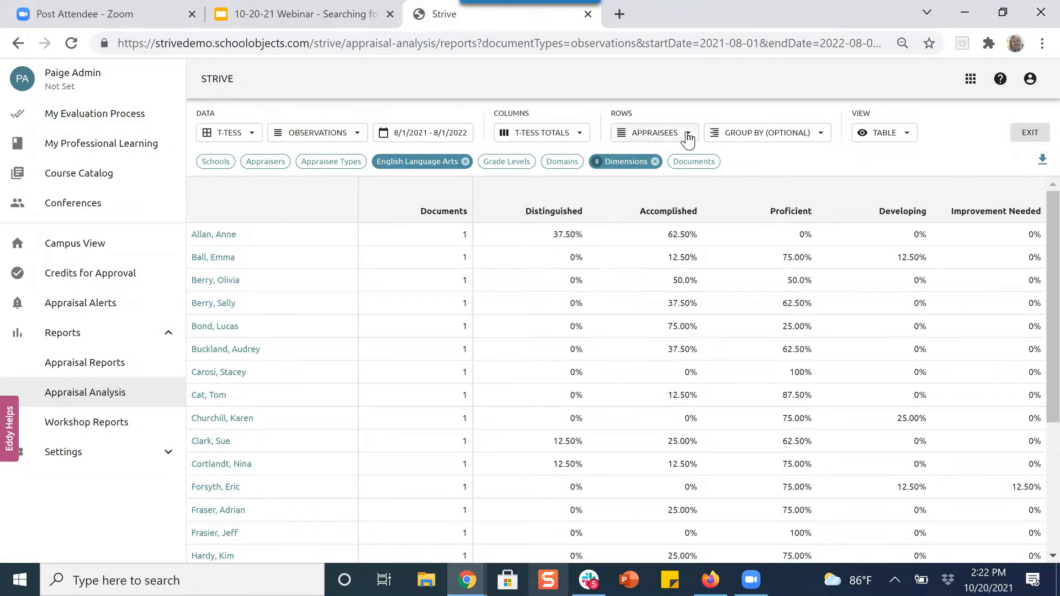
Step: Break the rating columns down by T-TESS dimension and group the appraisee rows by appraiser
click(580, 138)
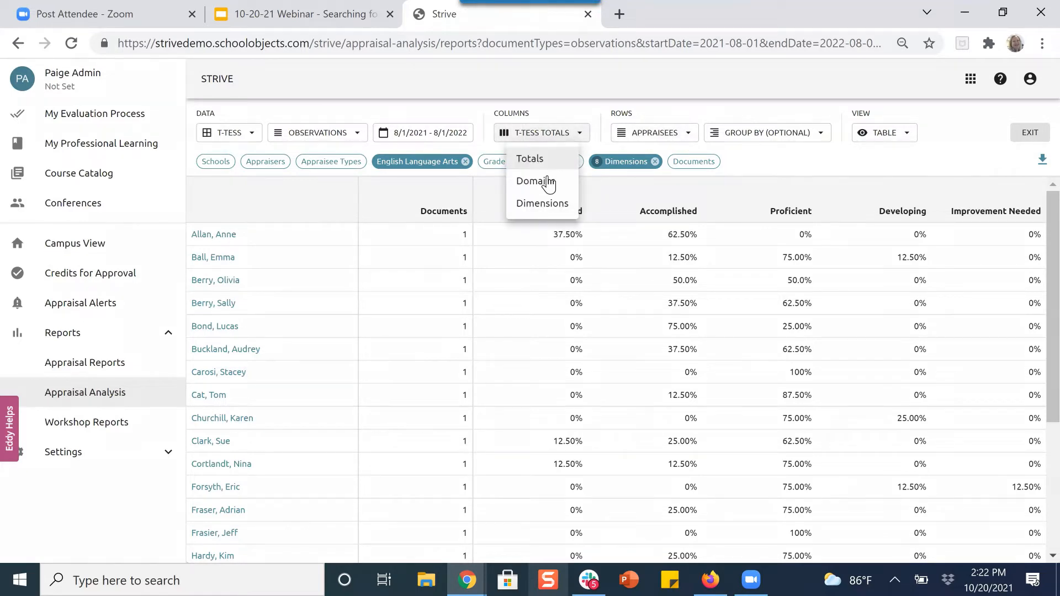
click(542, 204)
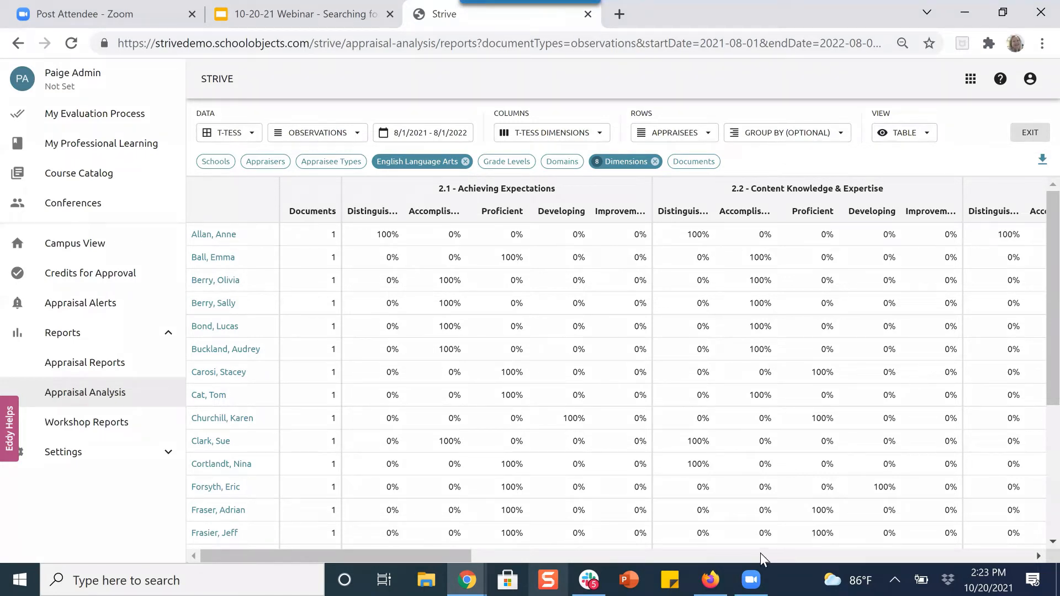
drag(456, 552, 520, 555)
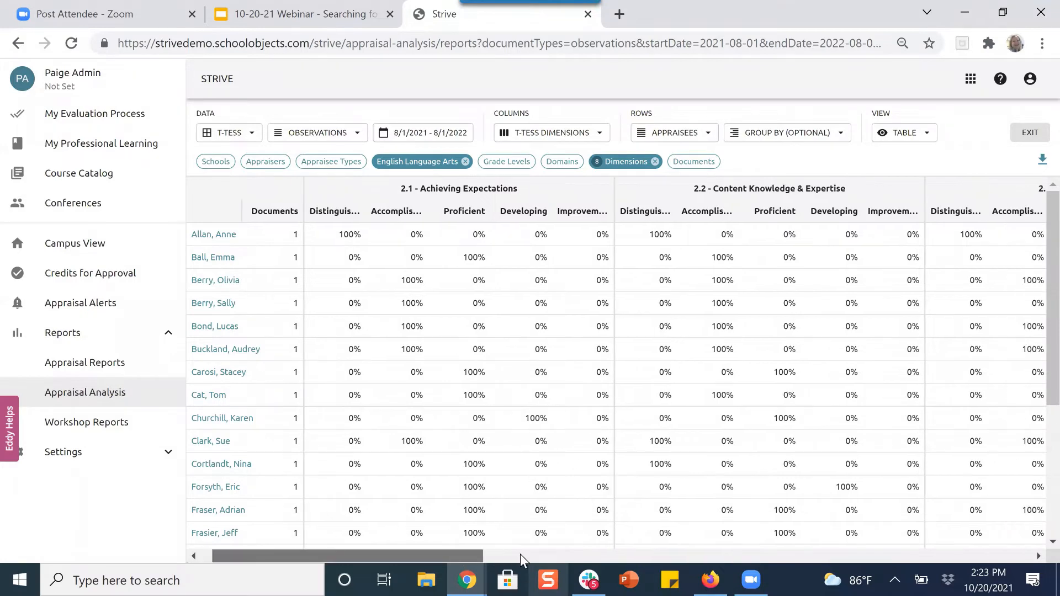
drag(440, 555, 376, 555)
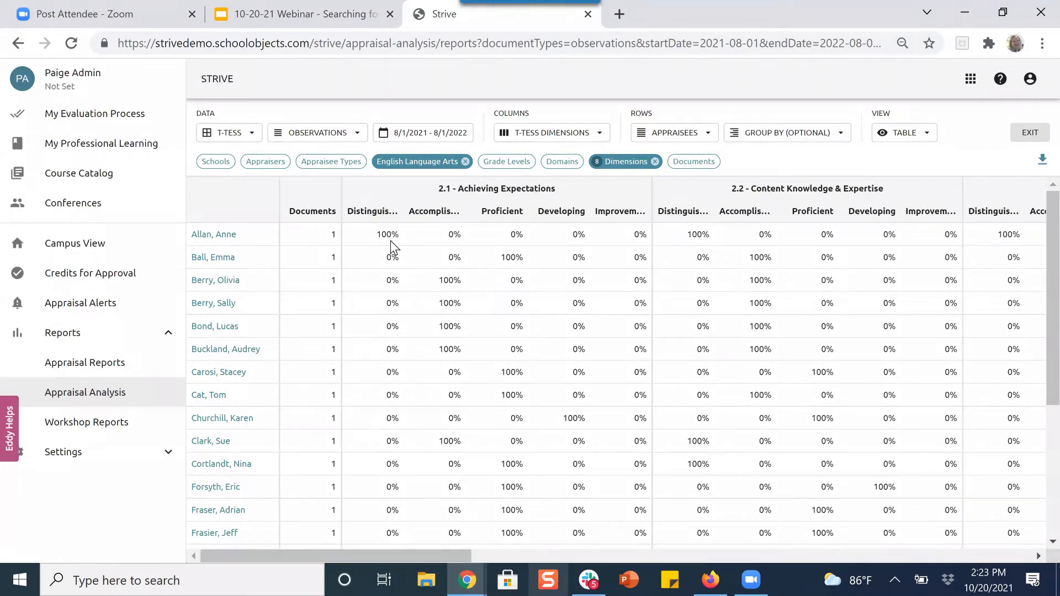
click(799, 139)
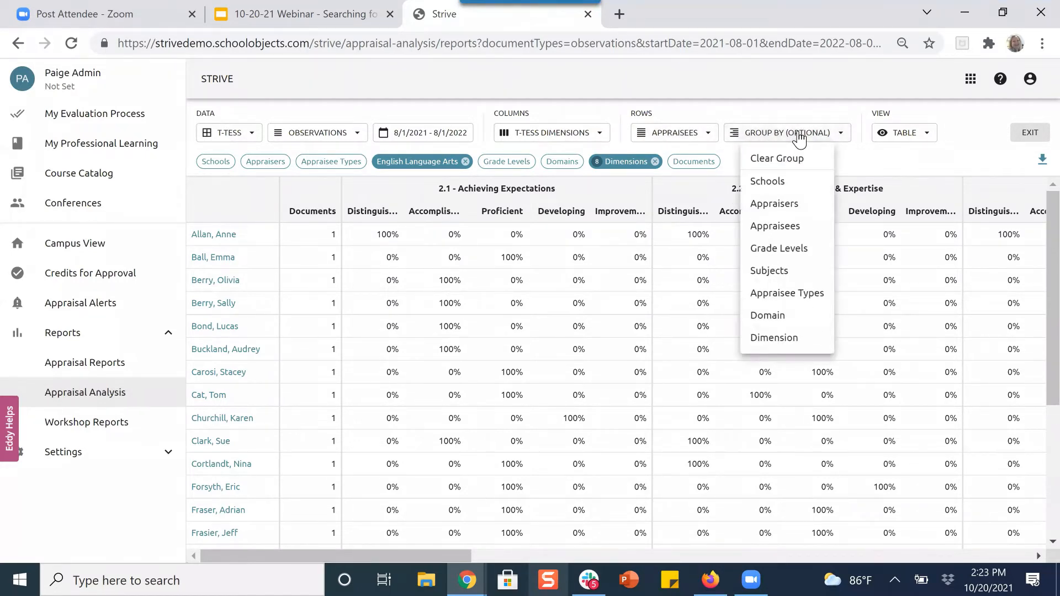
click(773, 204)
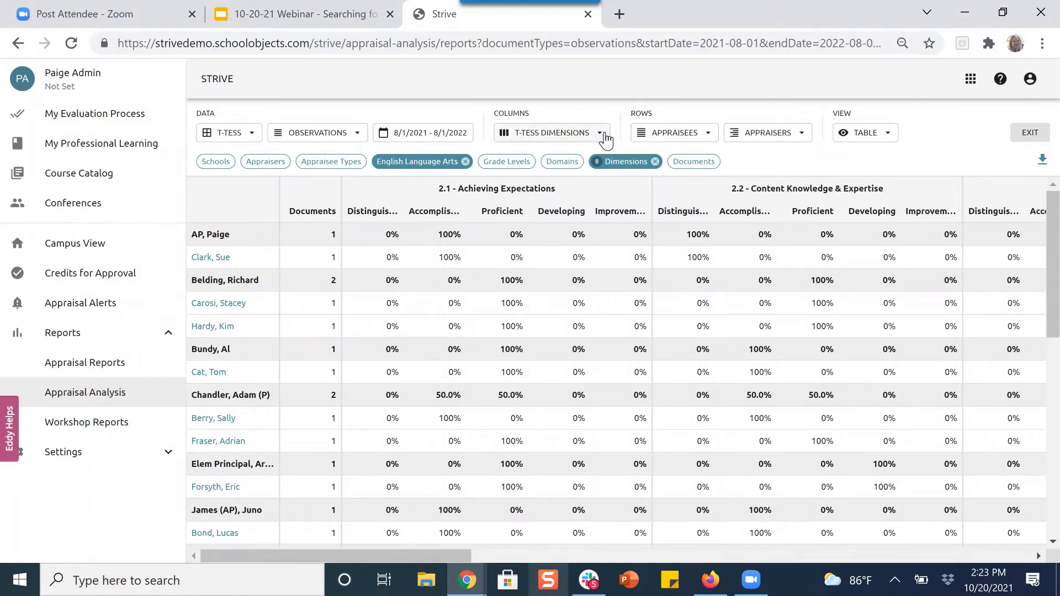
click(585, 135)
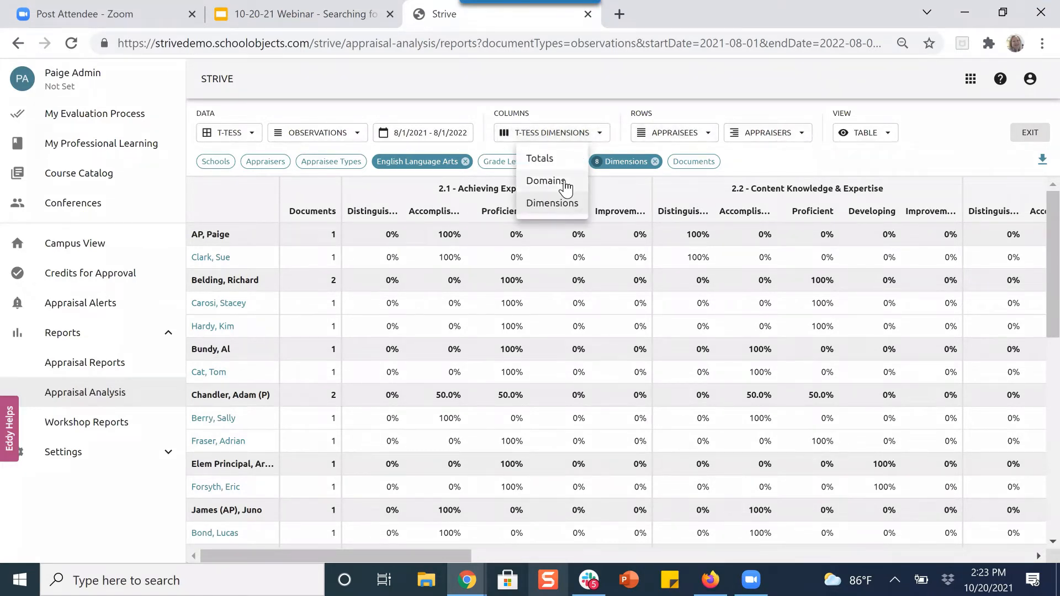
click(707, 141)
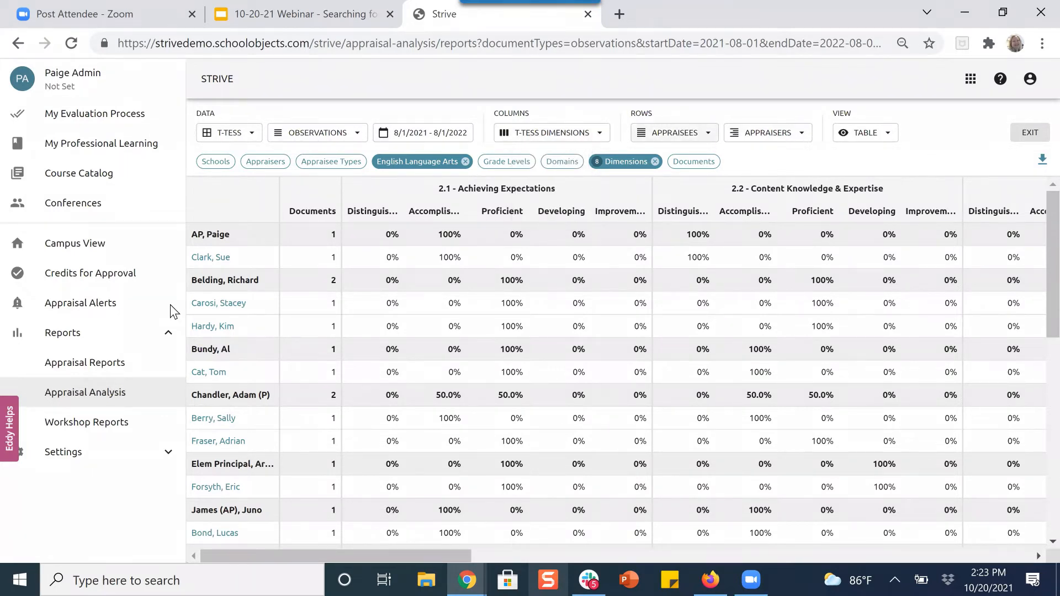
click(704, 135)
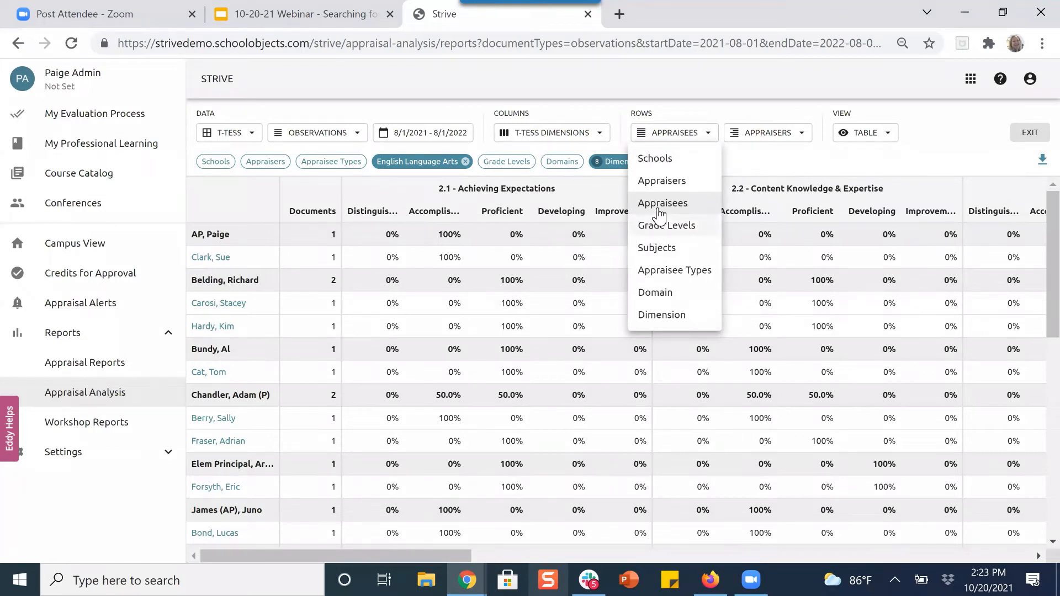
click(797, 136)
click(798, 138)
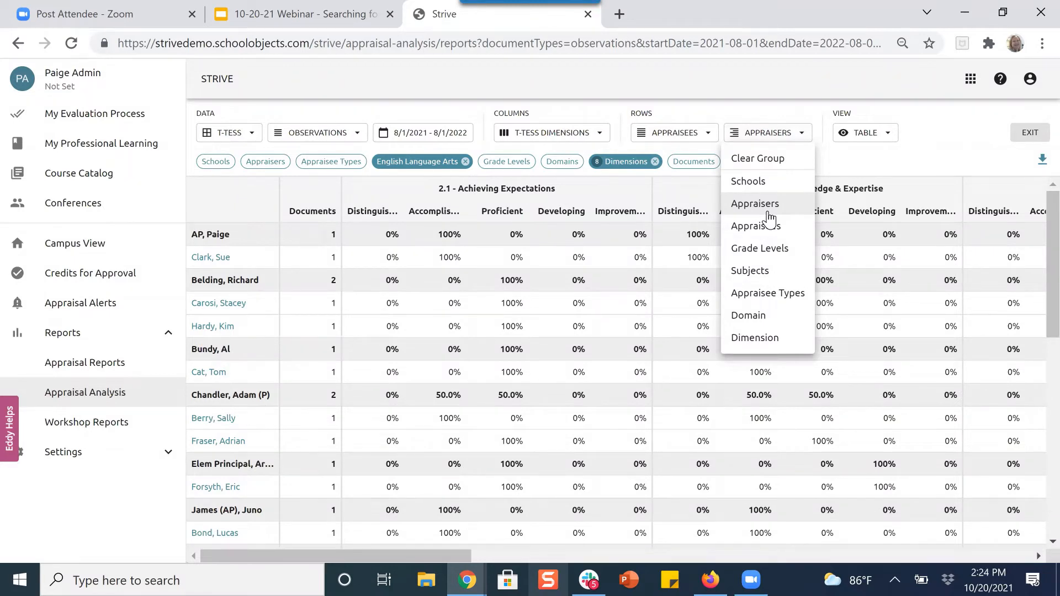
click(768, 137)
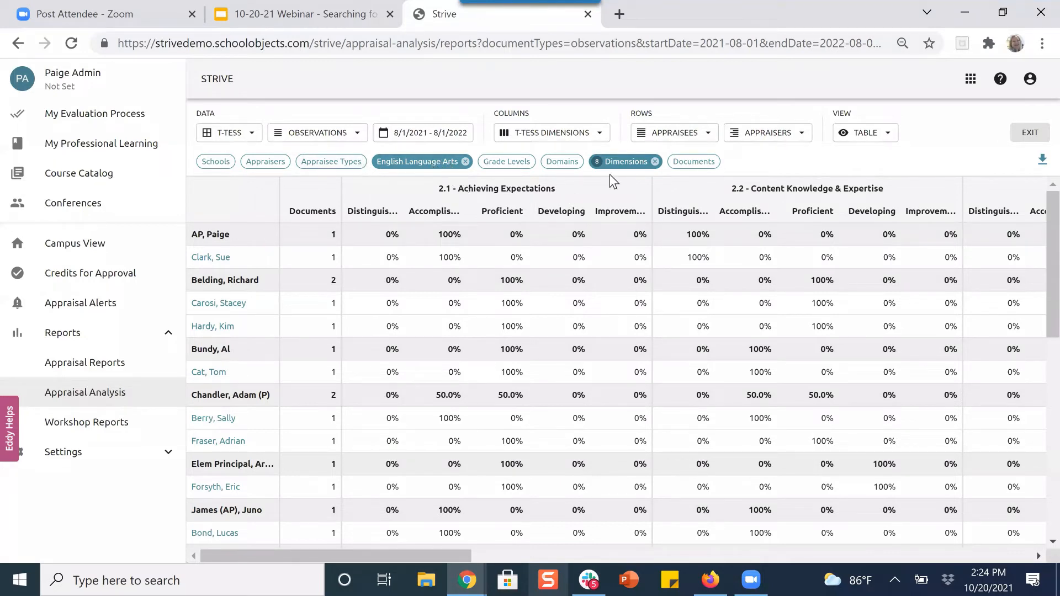
Step: Try filtering the report to the T-TESS Teacher First Year appraisee type, and remove that filter again
mouse_move(630, 169)
click(338, 162)
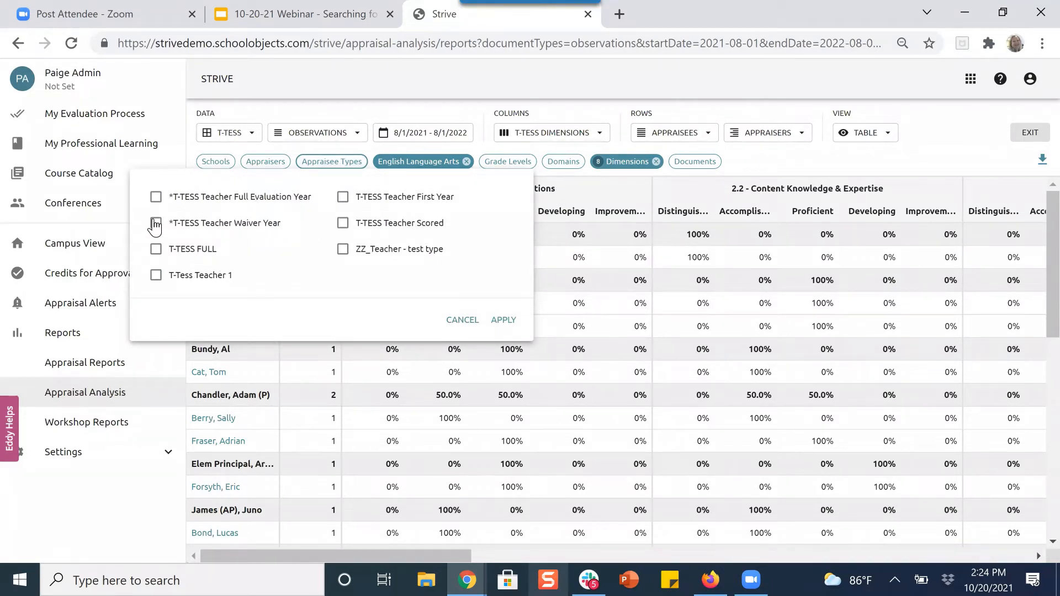
click(342, 198)
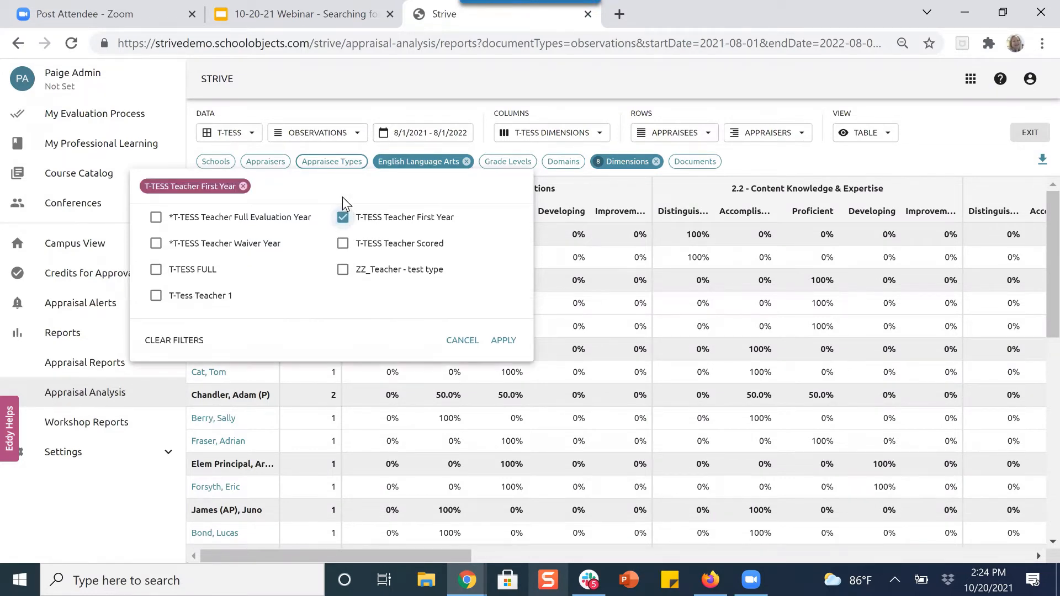
click(503, 341)
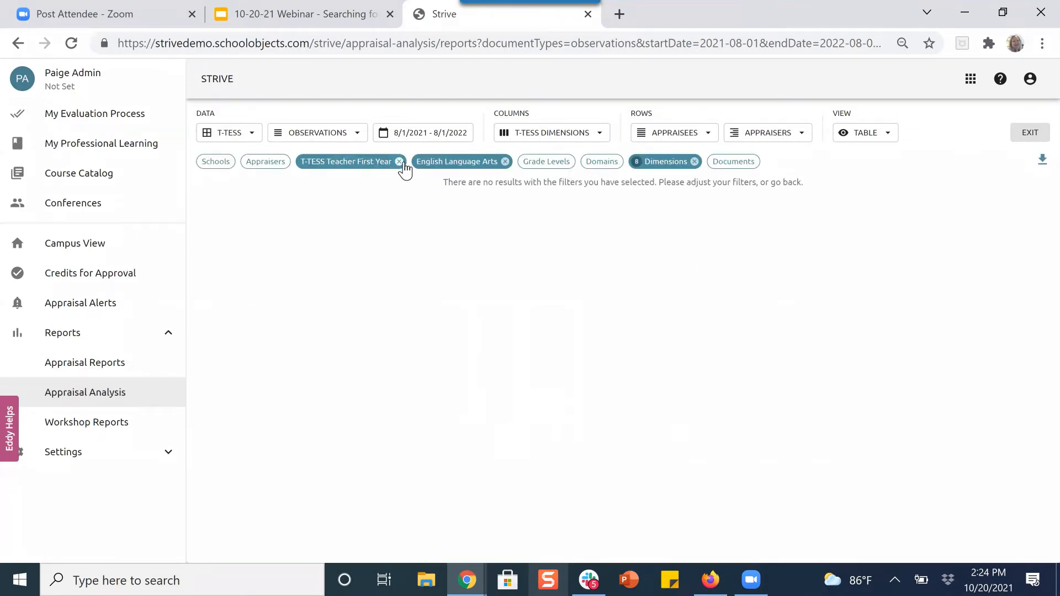
click(399, 162)
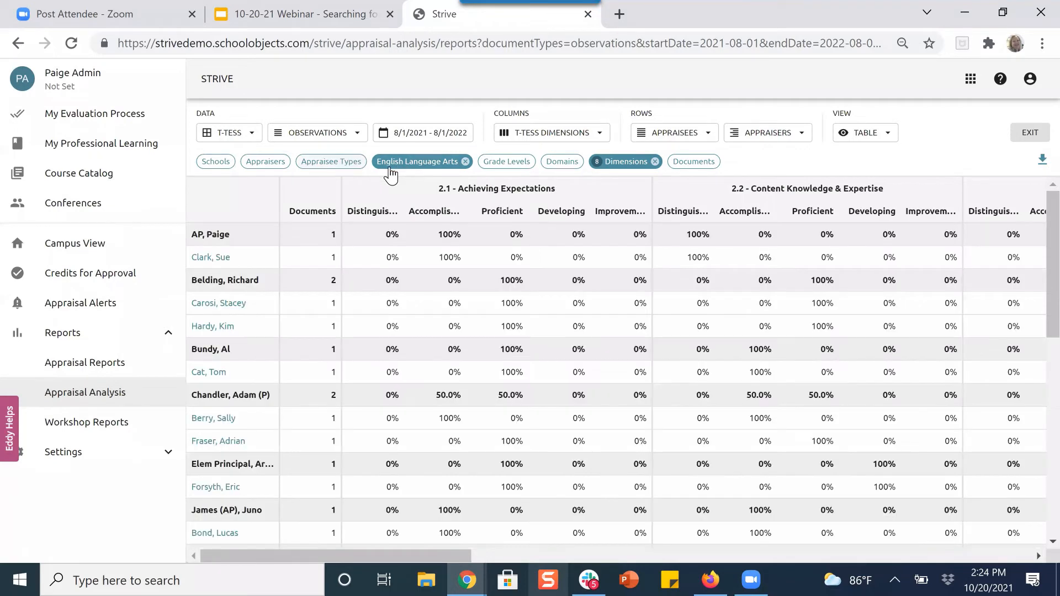
Step: Review the available filter options for appraisee types, appraisers and documents without applying any
click(331, 164)
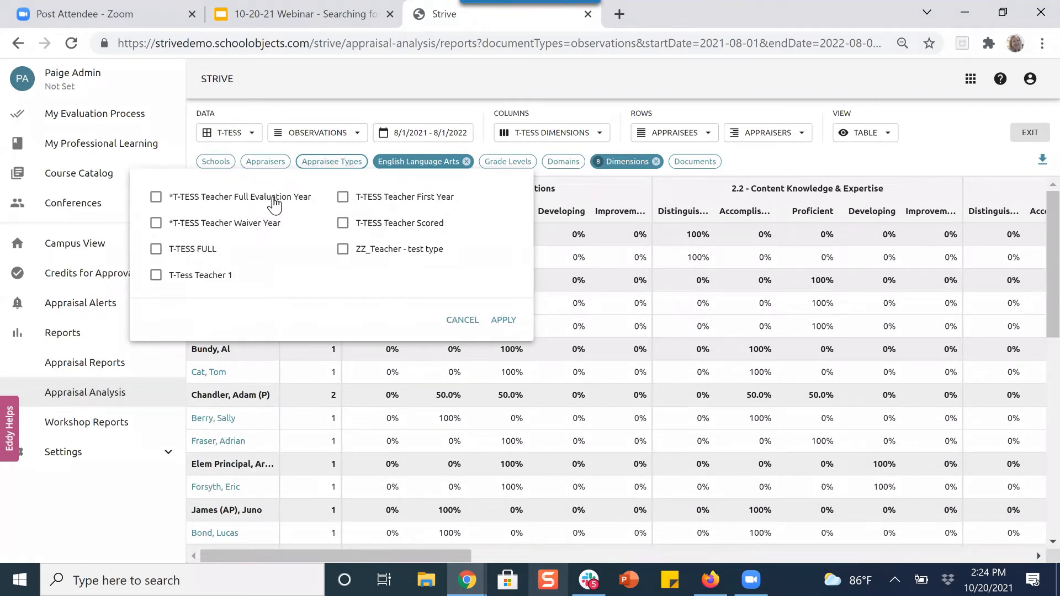
click(465, 320)
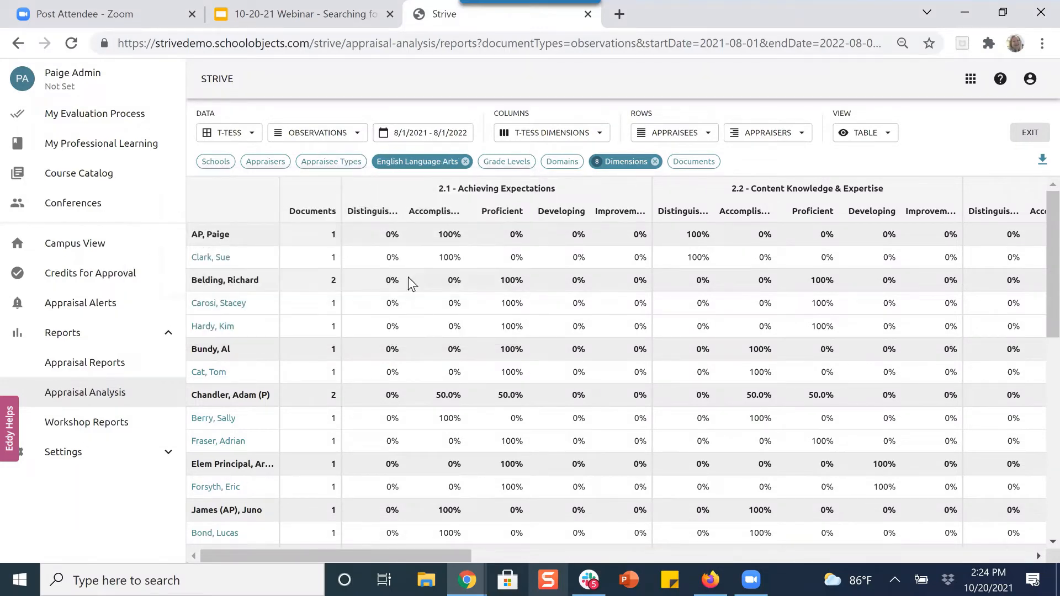
click(273, 165)
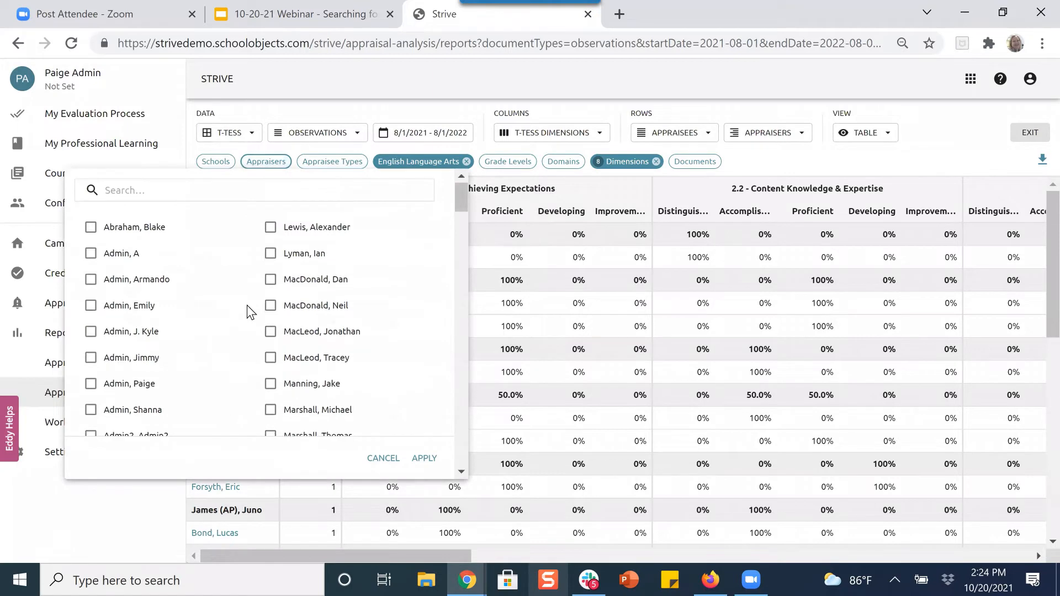
scroll(238, 317, down, 9)
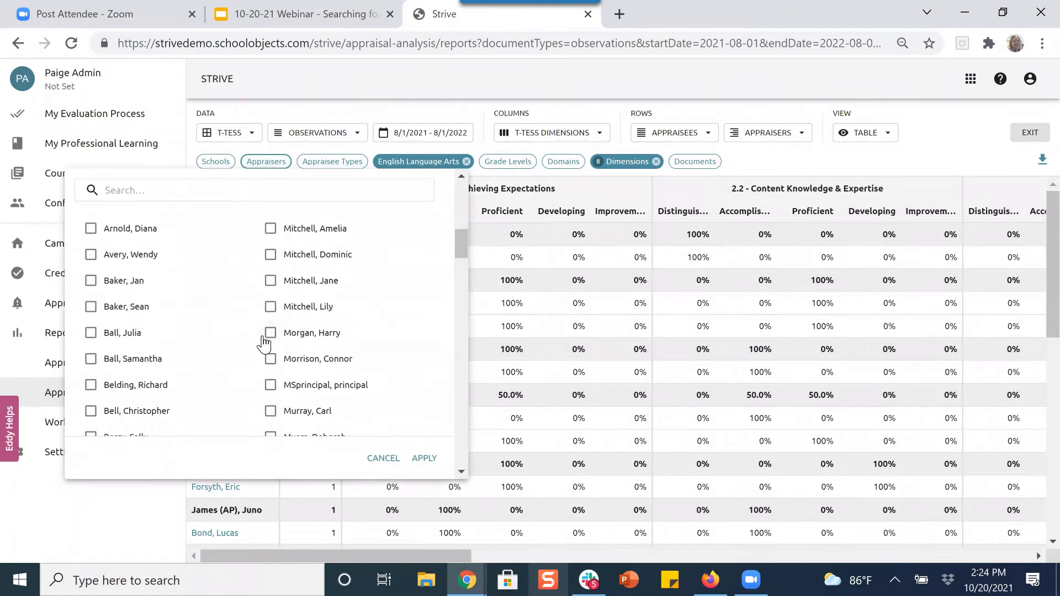
click(385, 458)
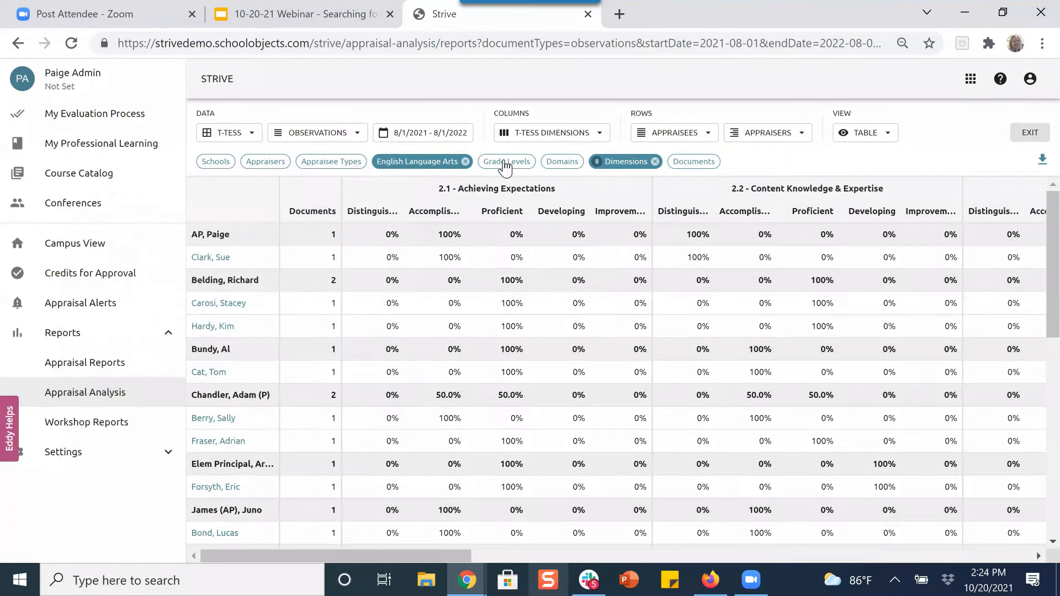
click(694, 161)
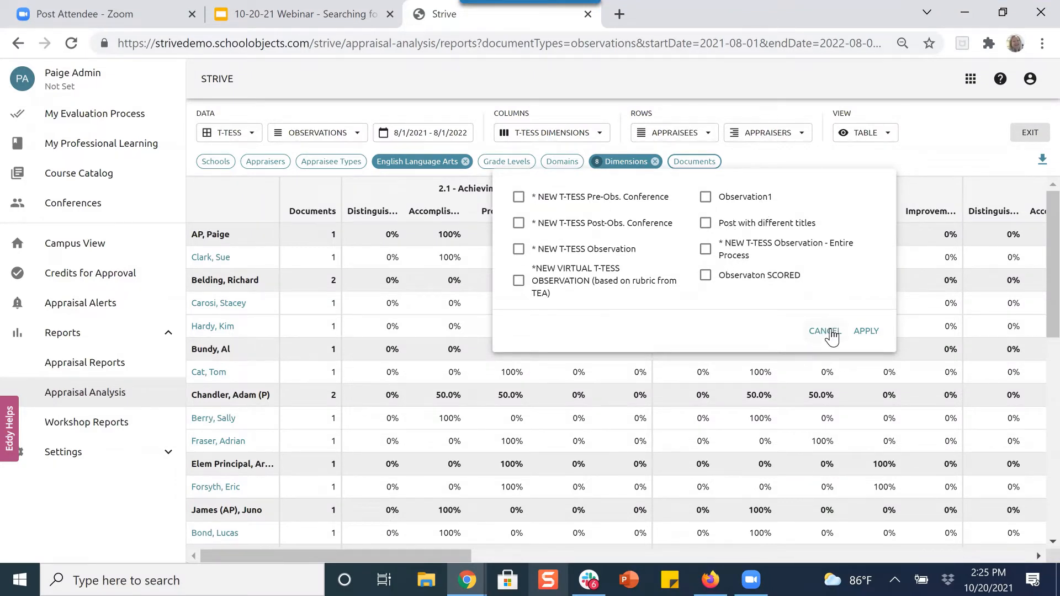
click(831, 331)
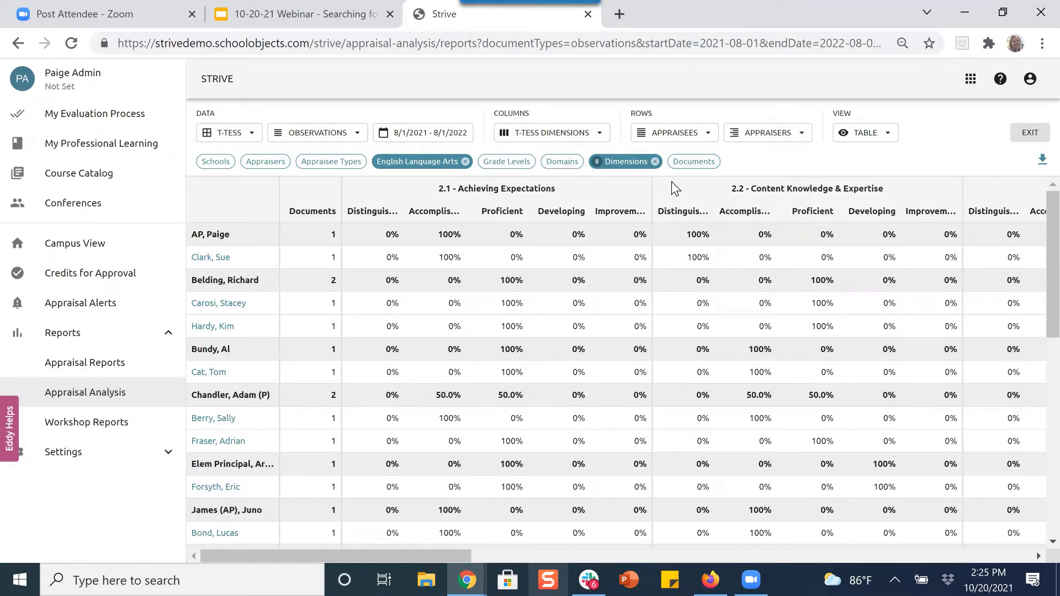
Step: Switch to the webinar presentation in Google Slides and advance past "Looking for Skew" to the "Comparing Dimensions by School" slide
click(322, 17)
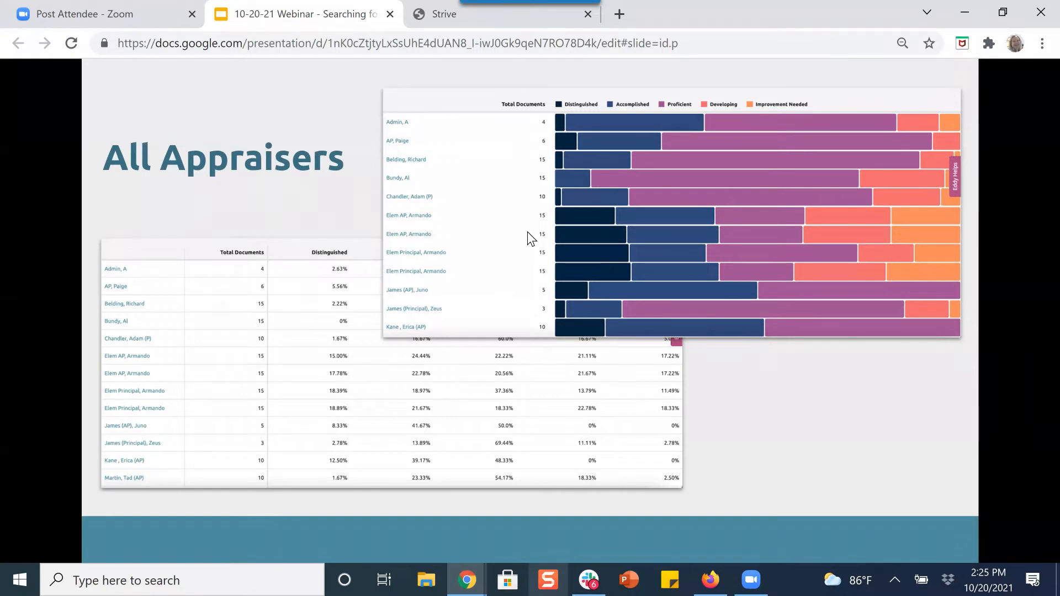
key(Right)
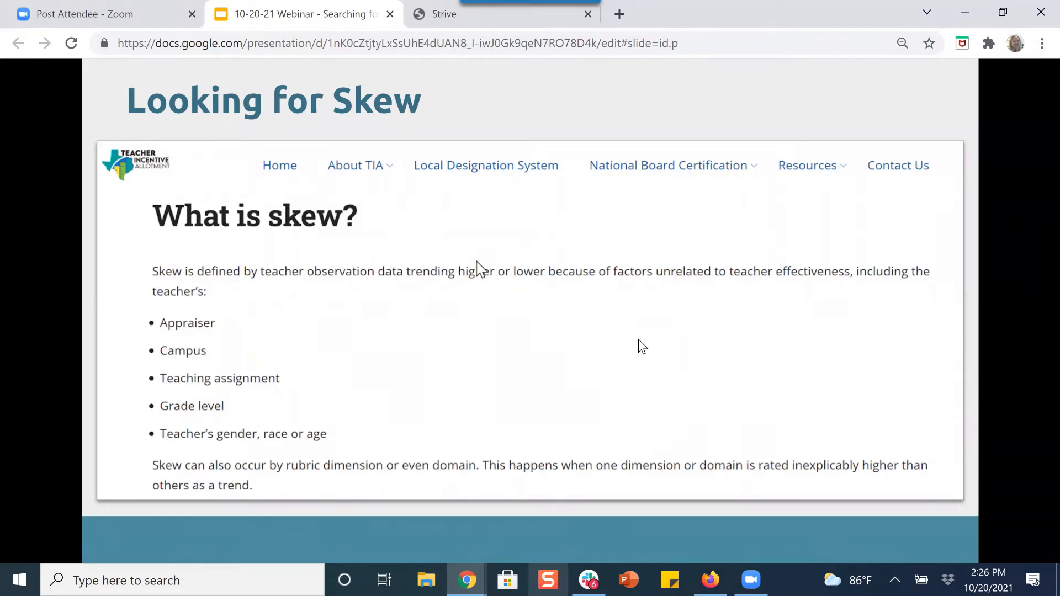
key(Right)
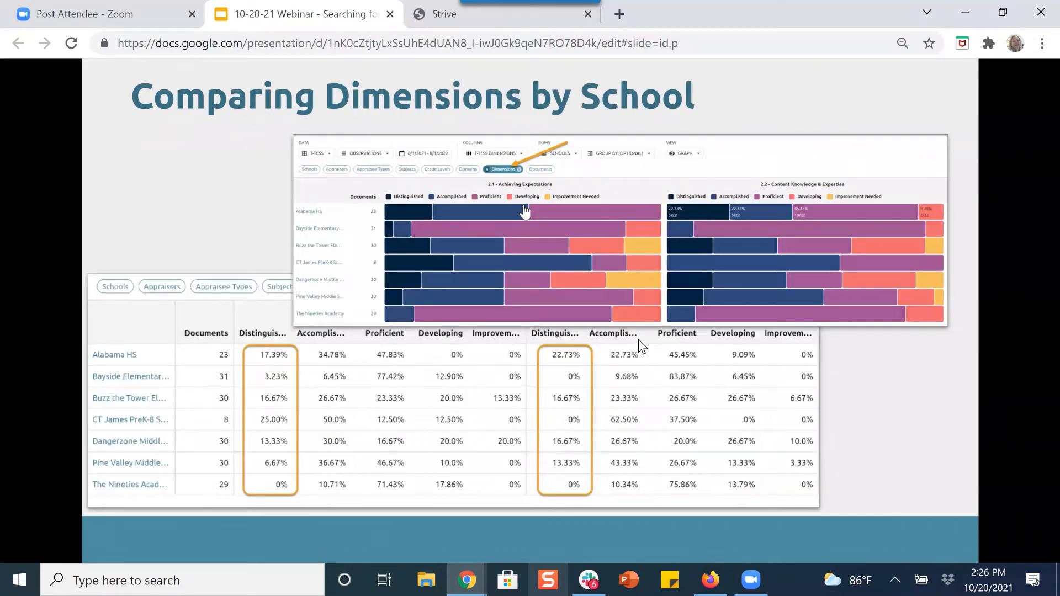